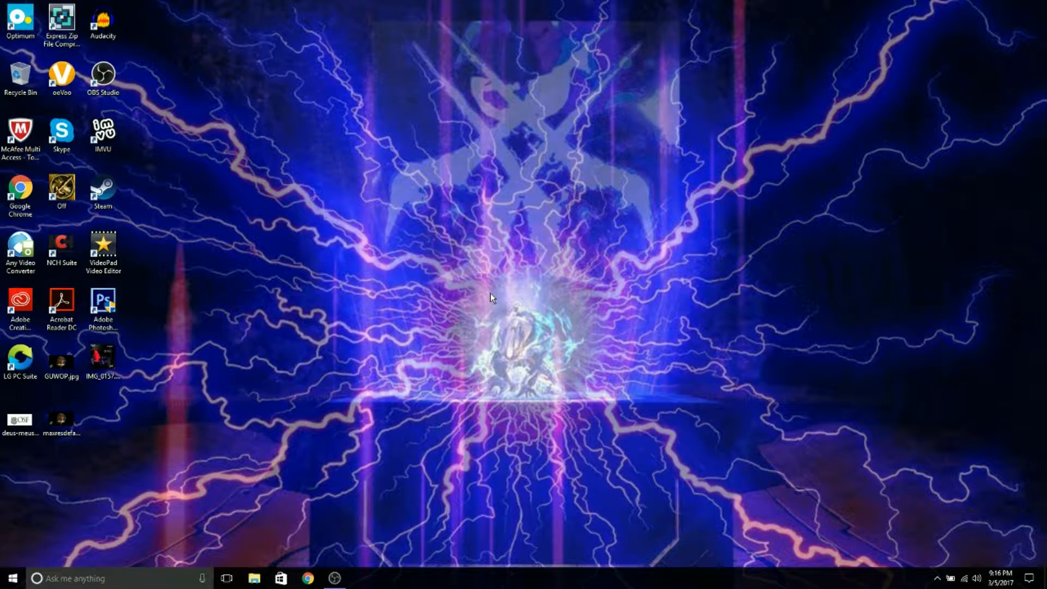
# Step: Launch VideoPad Video Editor from the desktop and create a new project
pyautogui.click(103, 248)
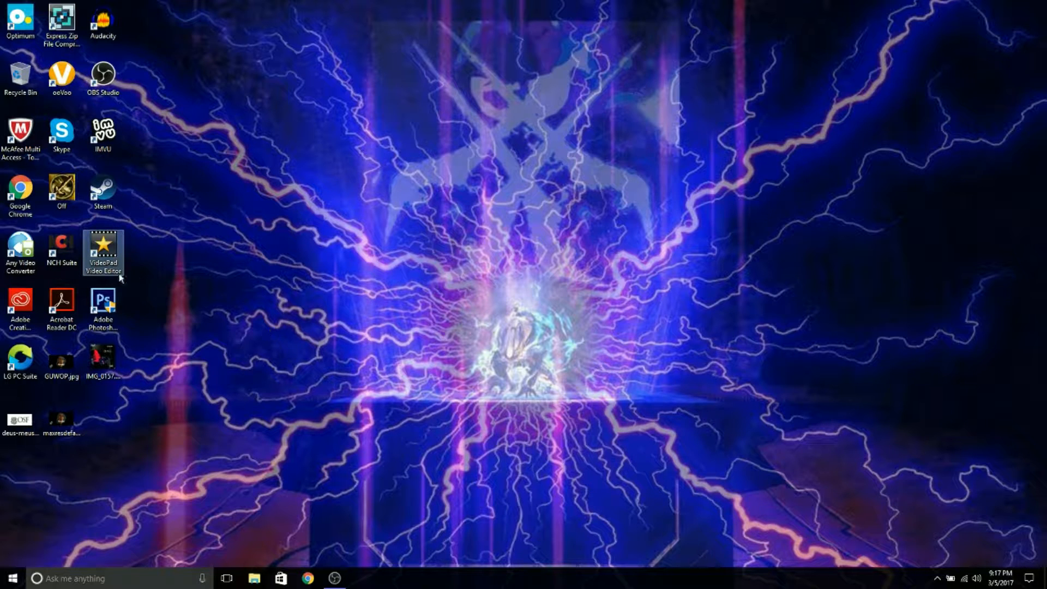
pyautogui.click(55, 249)
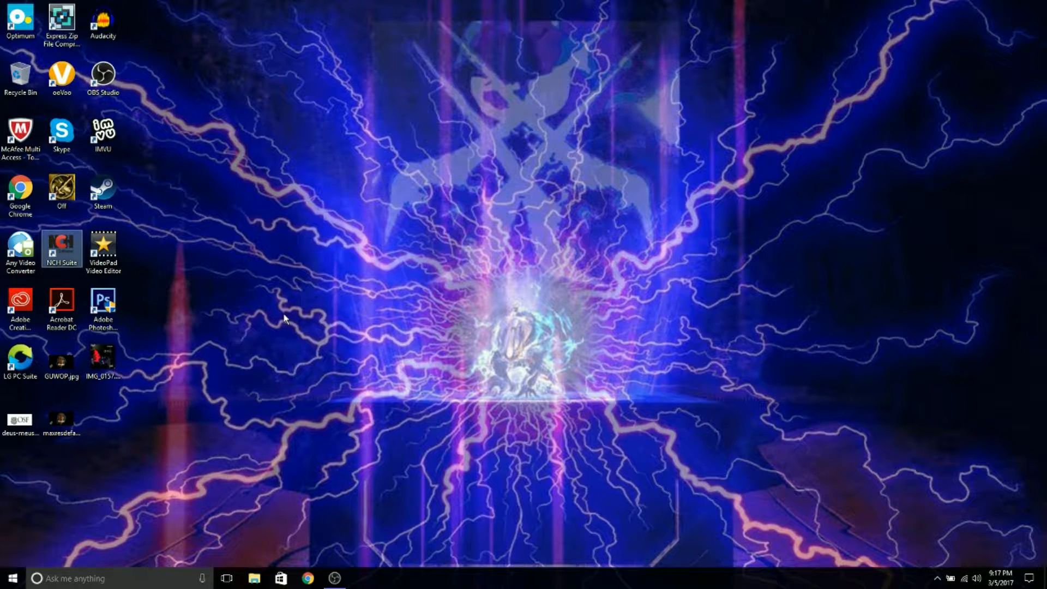
pyautogui.doubleClick(111, 250)
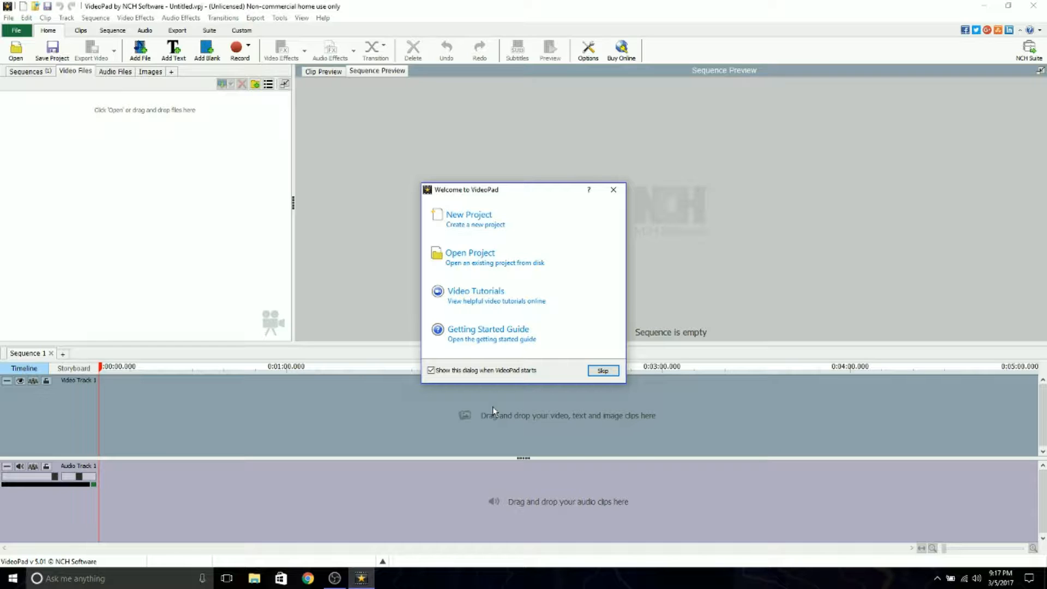
pyautogui.click(487, 225)
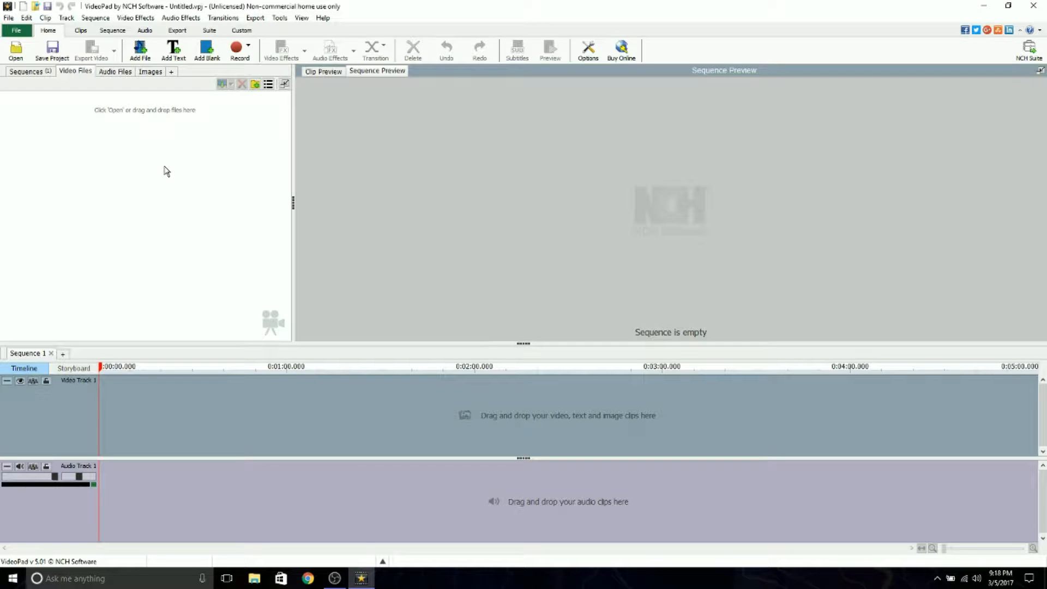
# Step: Examine the command sets for clips, sequences, audio, export, suite and custom tools, and return to the home commands
pyautogui.click(82, 31)
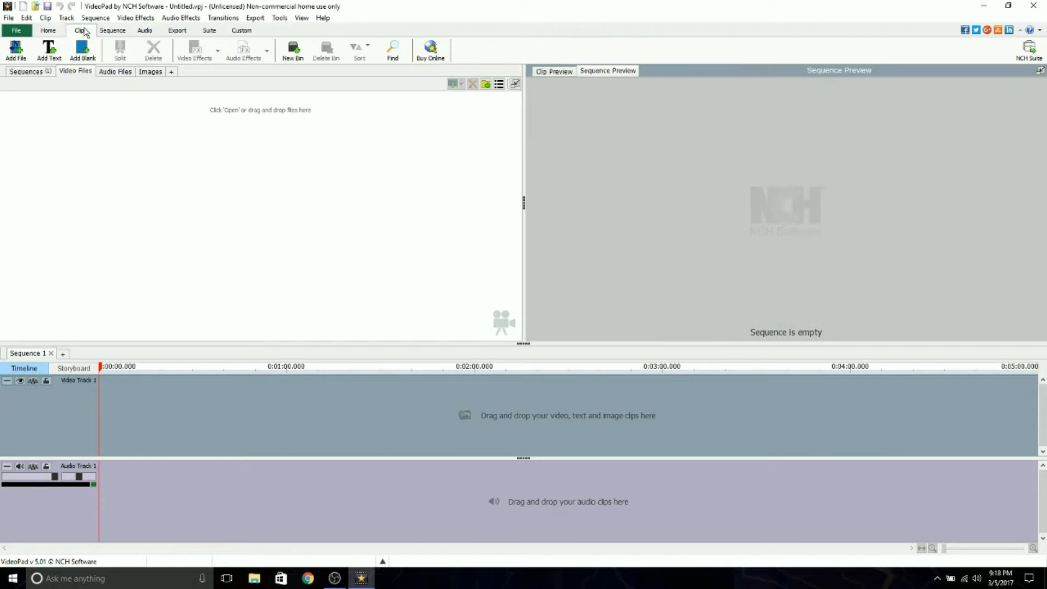
pyautogui.click(112, 31)
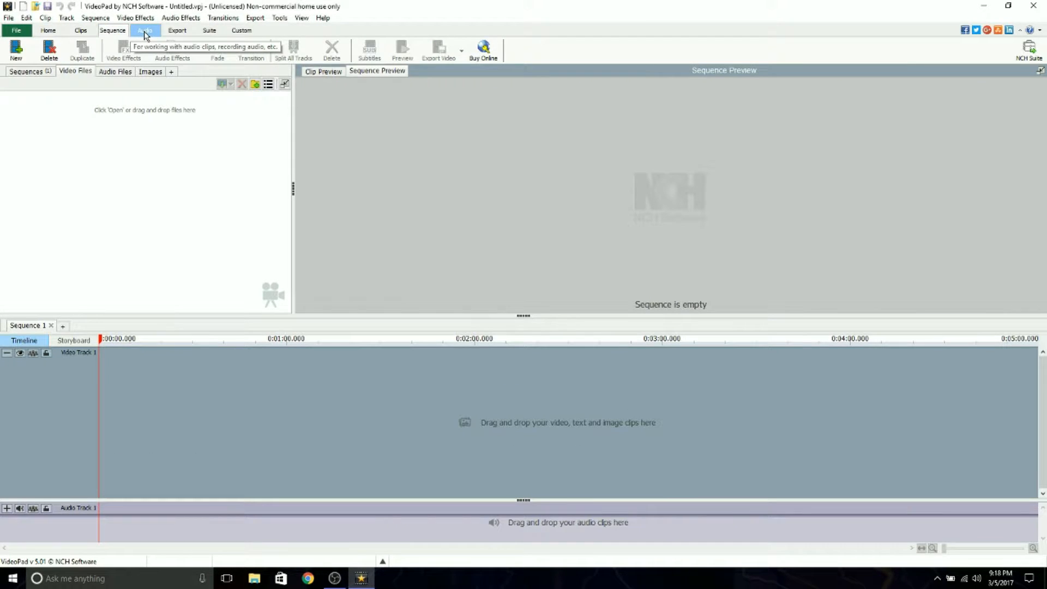
pyautogui.click(145, 32)
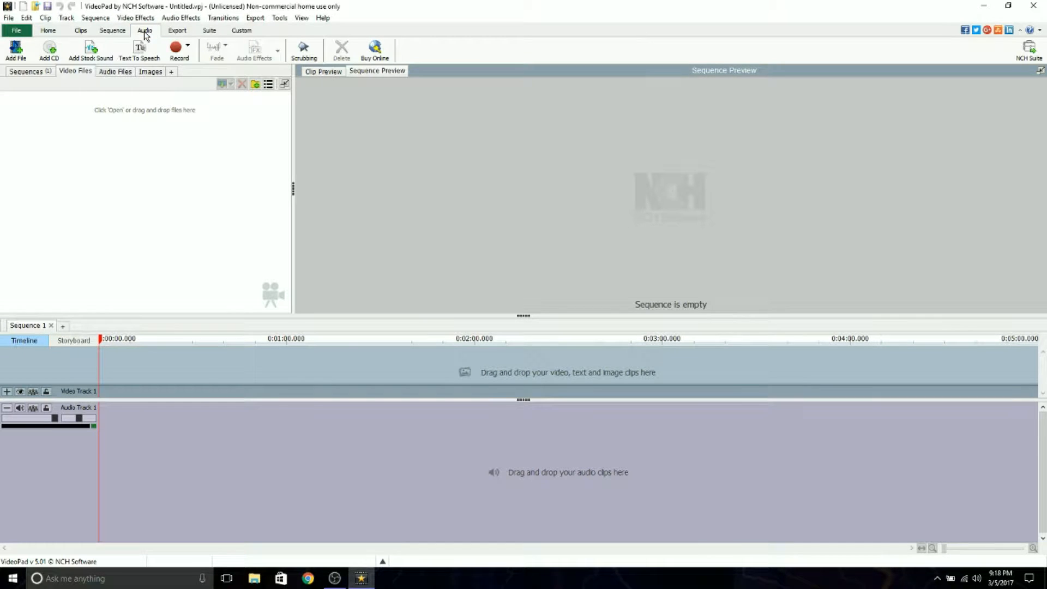
pyautogui.click(183, 35)
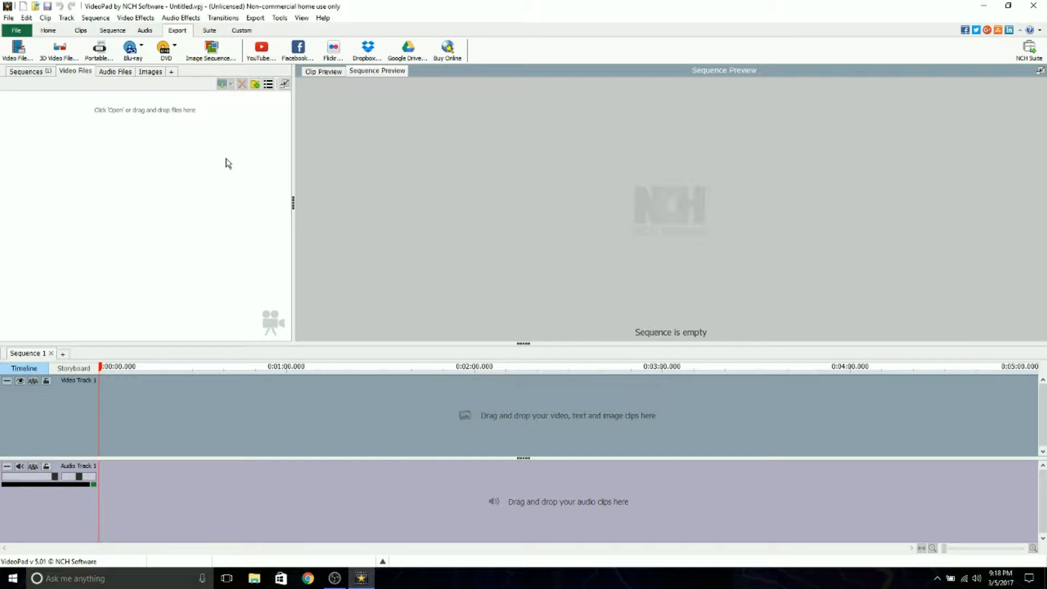
pyautogui.click(213, 31)
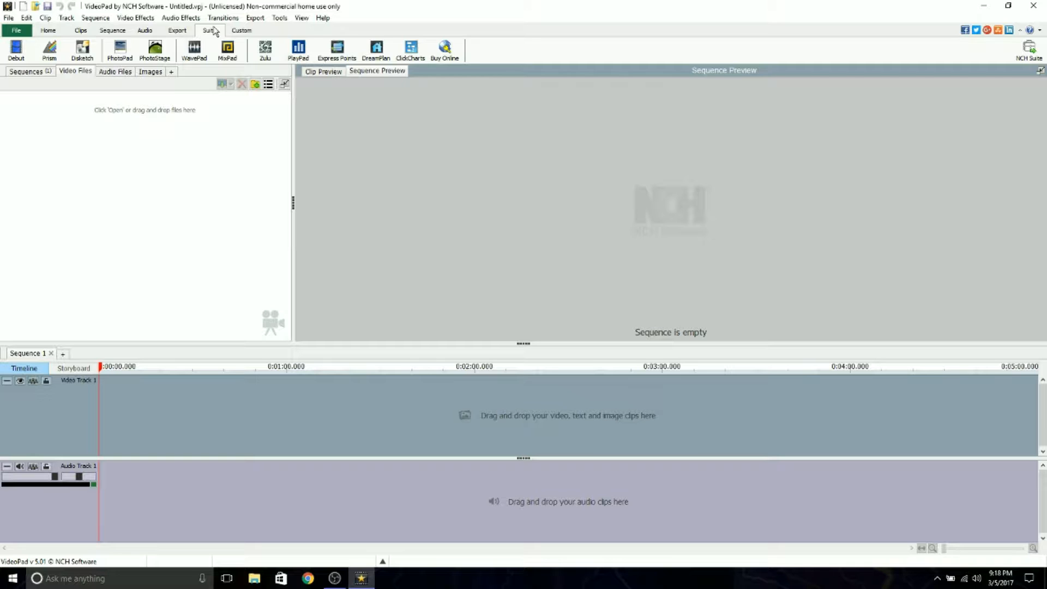
pyautogui.click(242, 30)
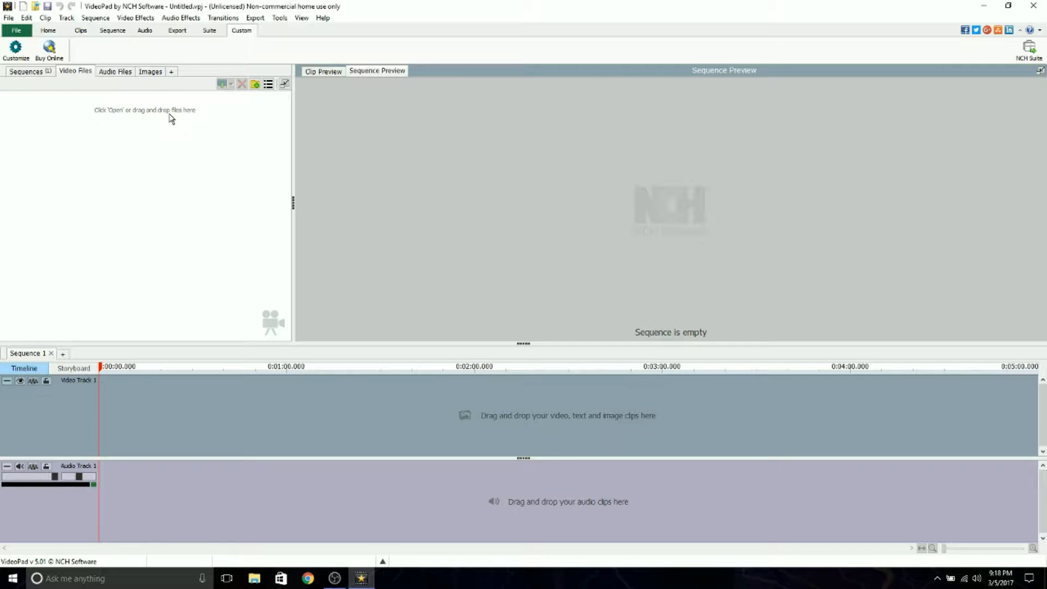
pyautogui.click(48, 30)
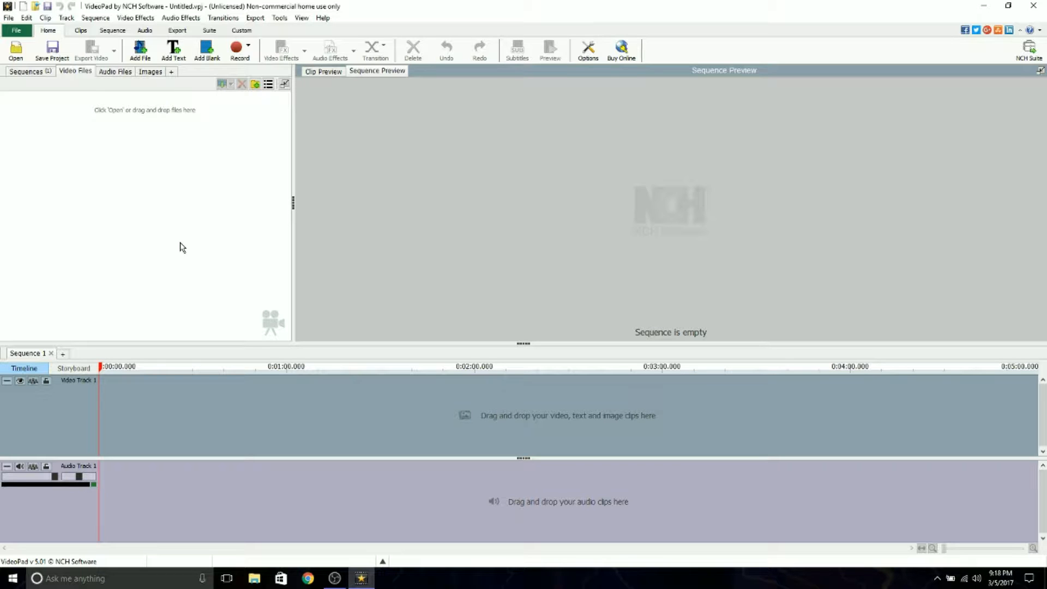
# Step: Add Chito2500 Victory.mp4 to the project from the Templates folder inside Videos\Videos
pyautogui.click(143, 56)
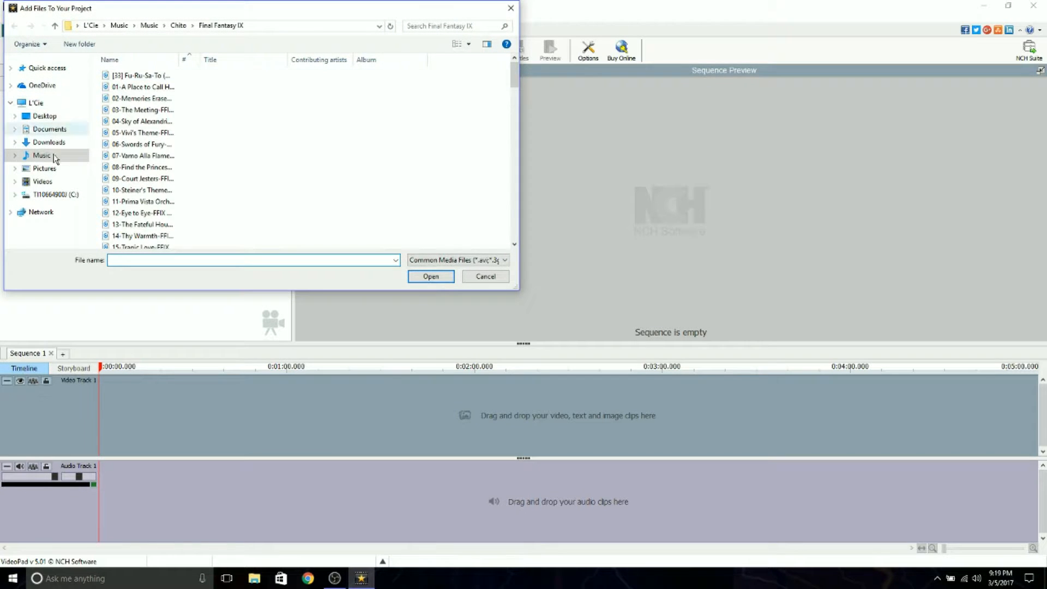
pyautogui.click(47, 185)
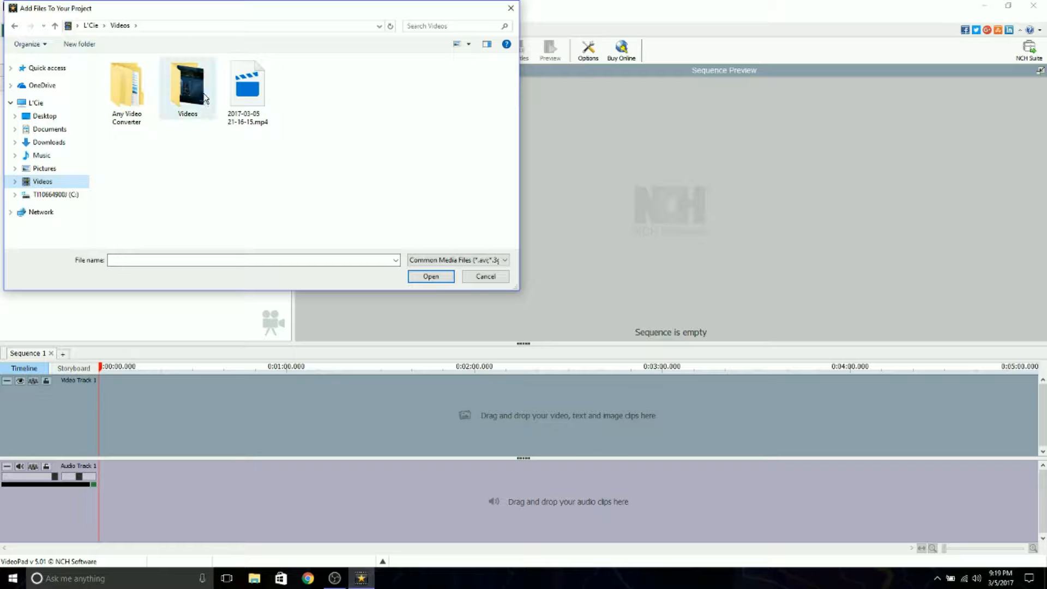
pyautogui.click(186, 94)
pyautogui.doubleClick(186, 93)
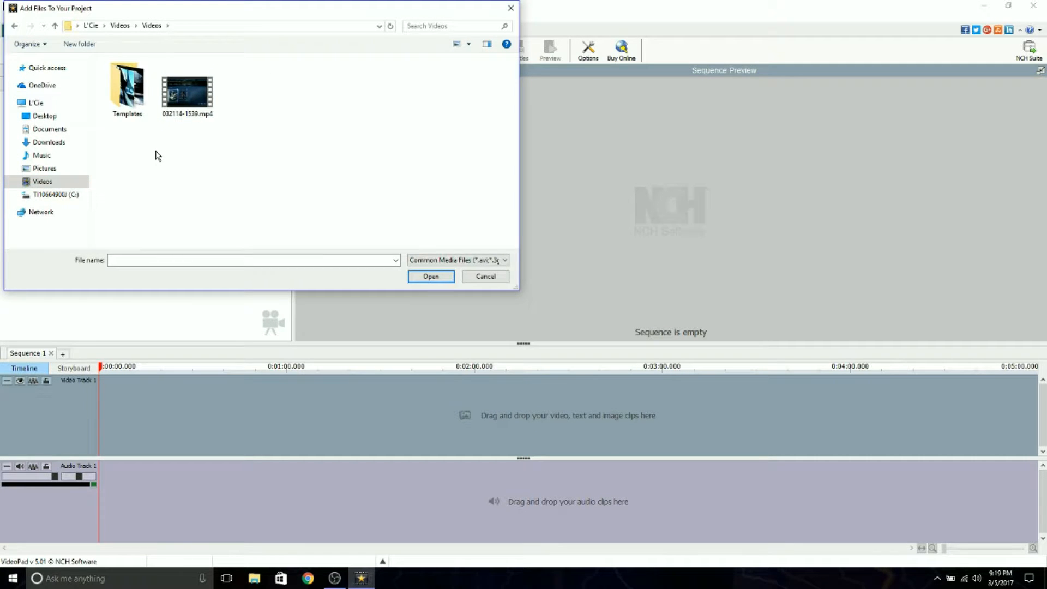
pyautogui.doubleClick(128, 90)
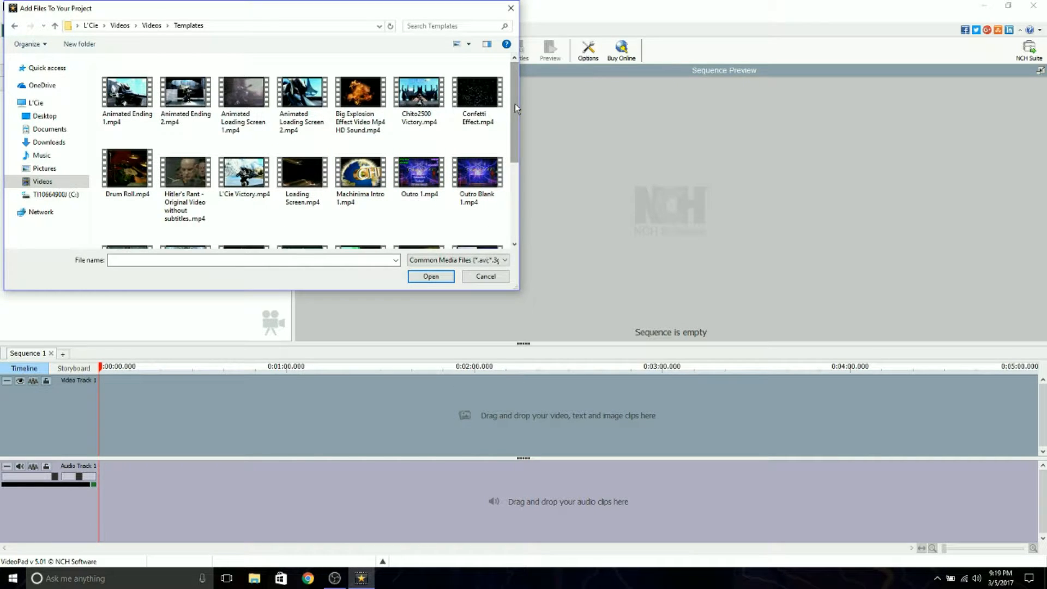
pyautogui.moveTo(515, 104); pyautogui.dragTo(515, 164)
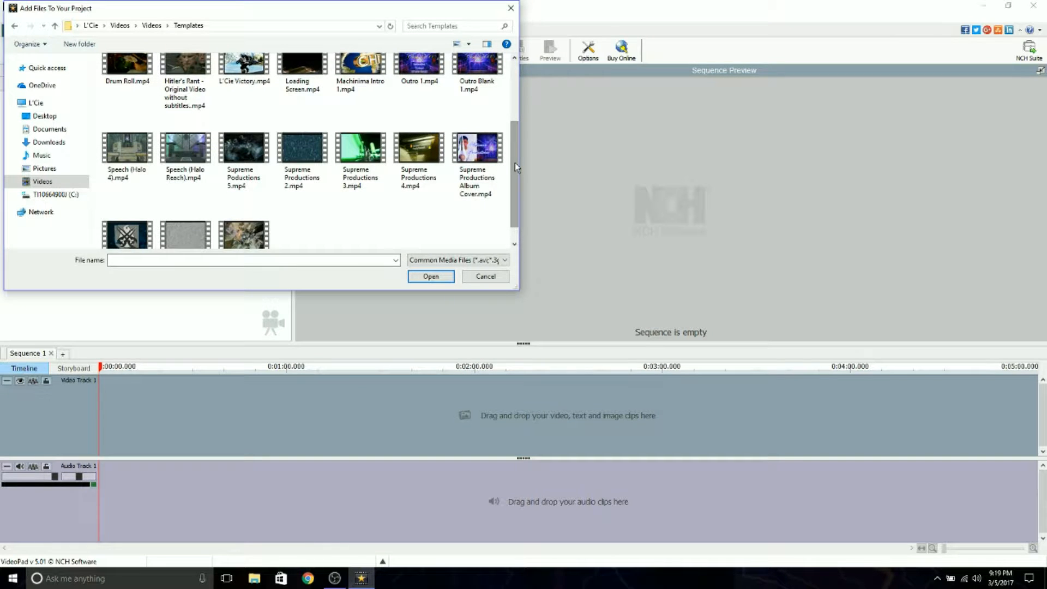
pyautogui.moveTo(515, 174); pyautogui.dragTo(515, 115)
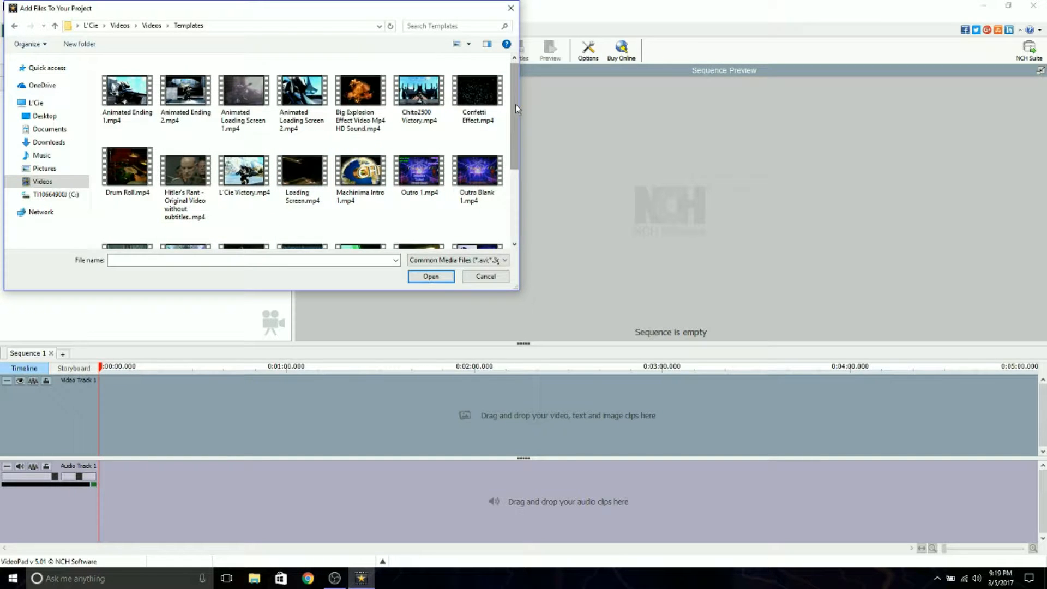
pyautogui.doubleClick(419, 92)
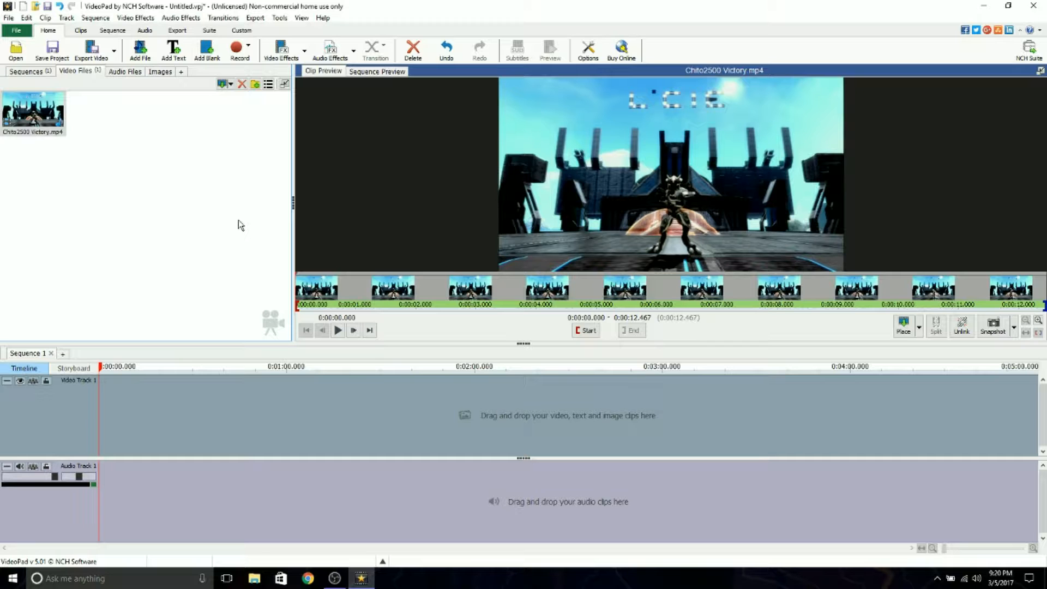
# Step: Switch to File Explorer and move Animated Ending 1.mp4 from the Templates folder to the main Videos folder
pyautogui.click(256, 578)
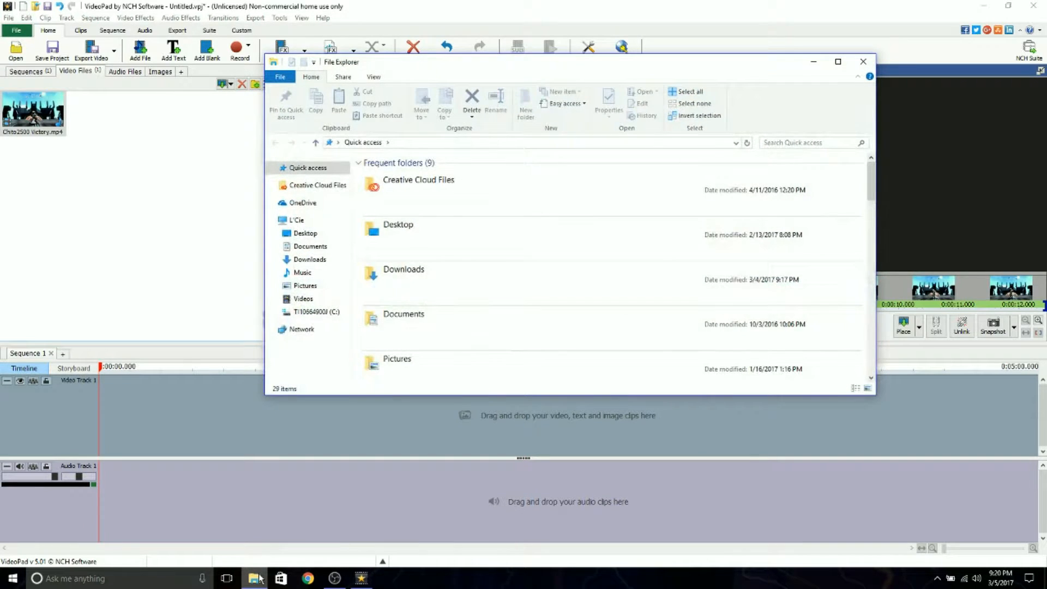
pyautogui.click(303, 299)
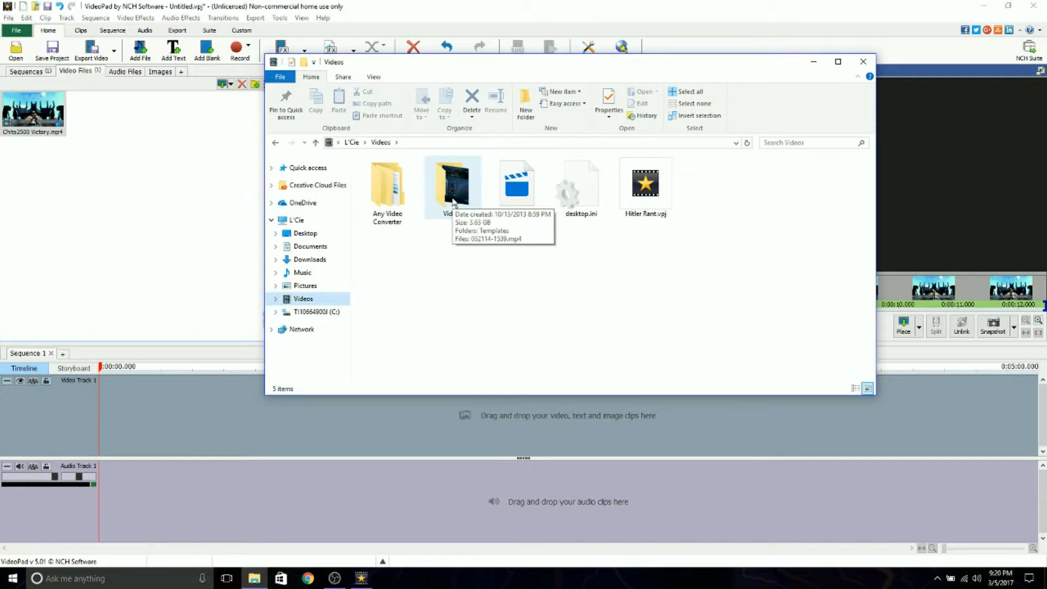
pyautogui.doubleClick(454, 203)
pyautogui.doubleClick(396, 201)
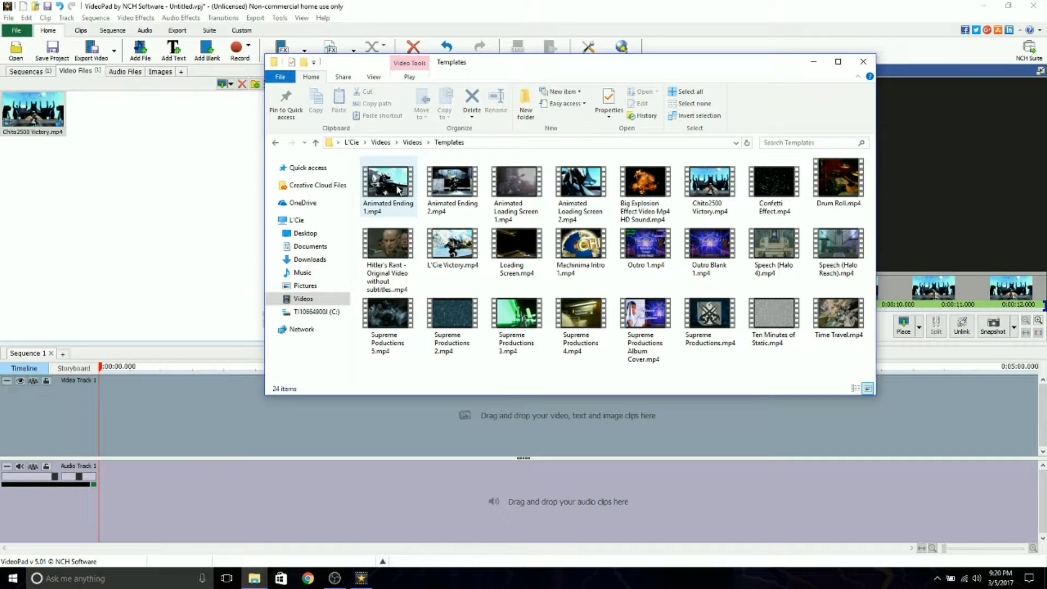
pyautogui.click(398, 190)
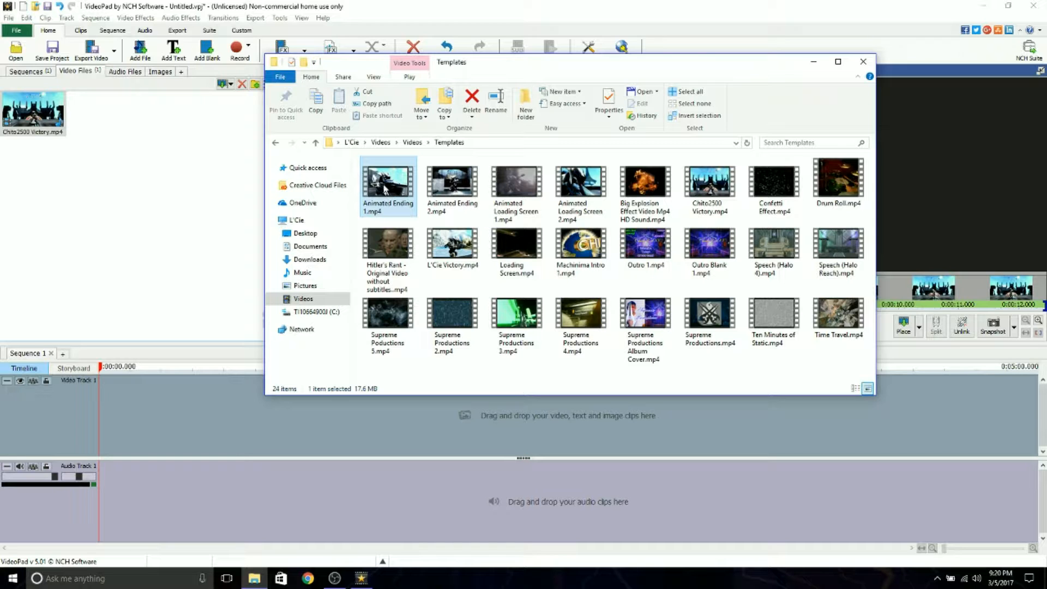
pyautogui.moveTo(386, 189); pyautogui.dragTo(391, 149)
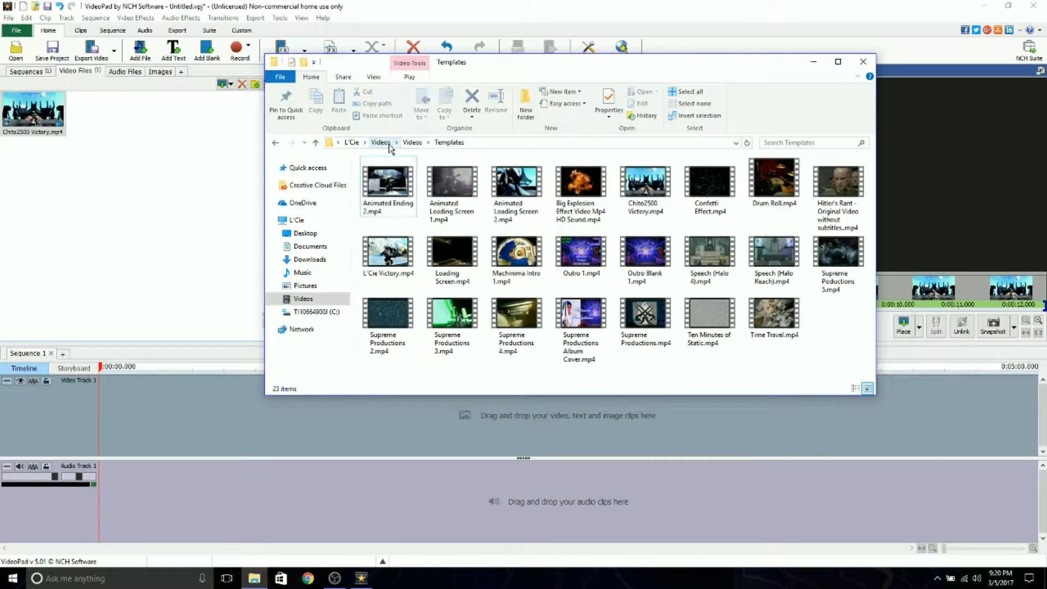
# Step: Move Animated Ending 1.mp4 from the main Videos folder back into Templates and close File Explorer
pyautogui.click(309, 299)
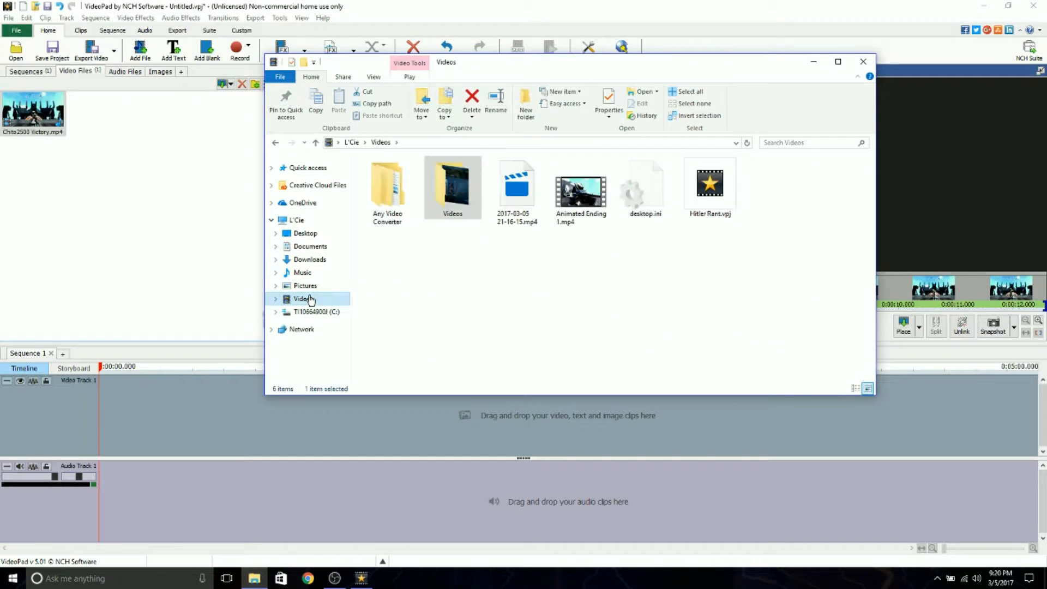
pyautogui.click(589, 207)
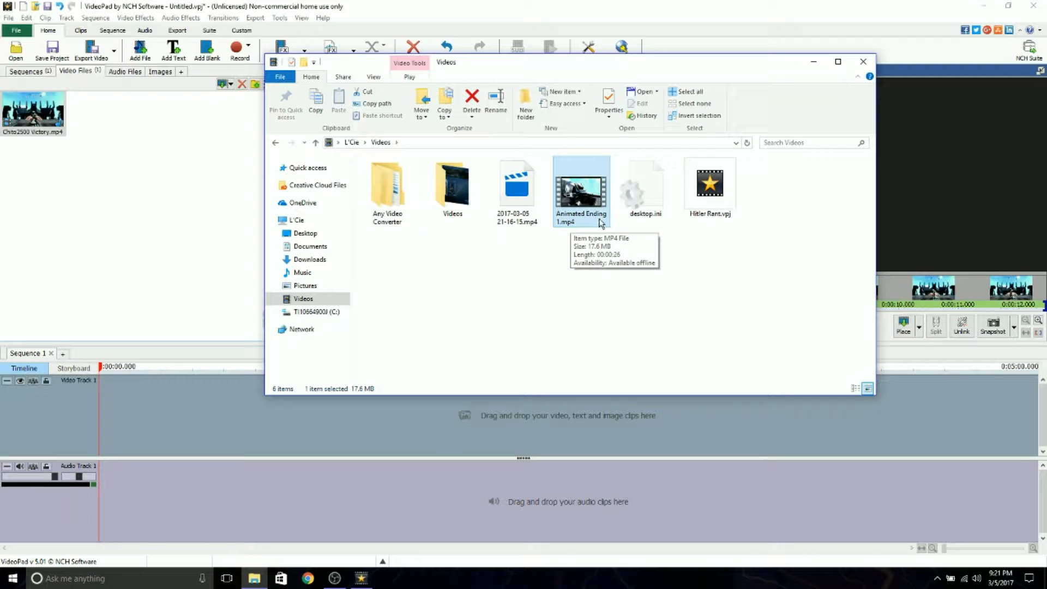
pyautogui.click(516, 221)
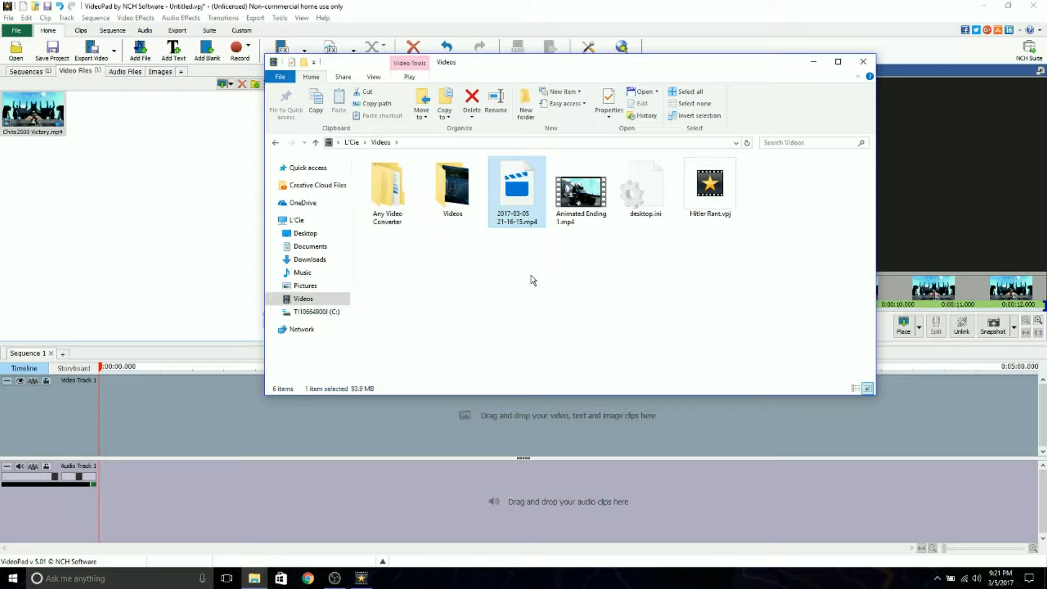
pyautogui.click(593, 204)
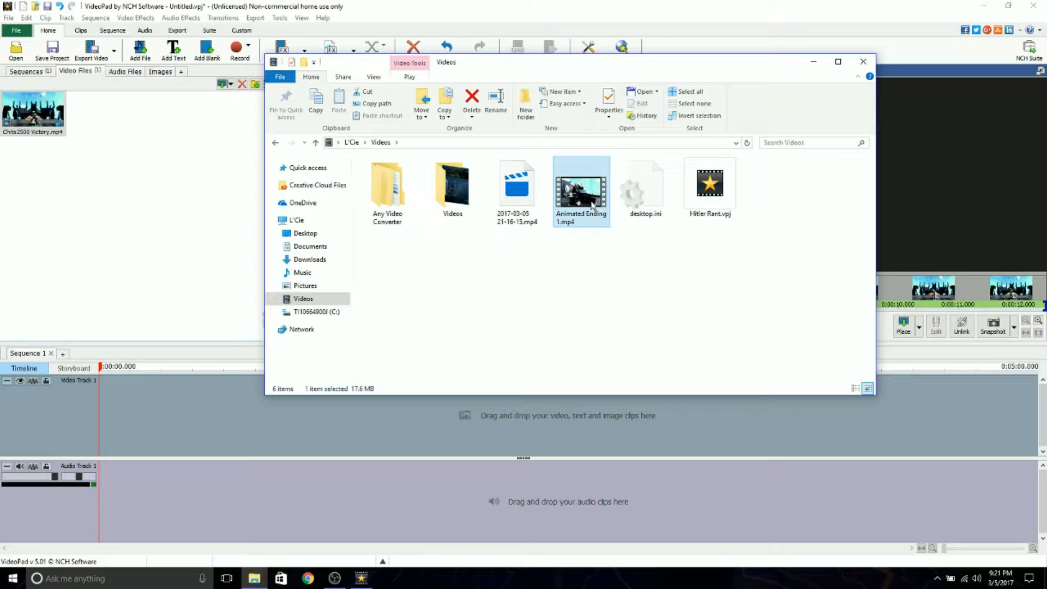
pyautogui.moveTo(592, 205); pyautogui.dragTo(389, 193)
pyautogui.doubleClick(462, 206)
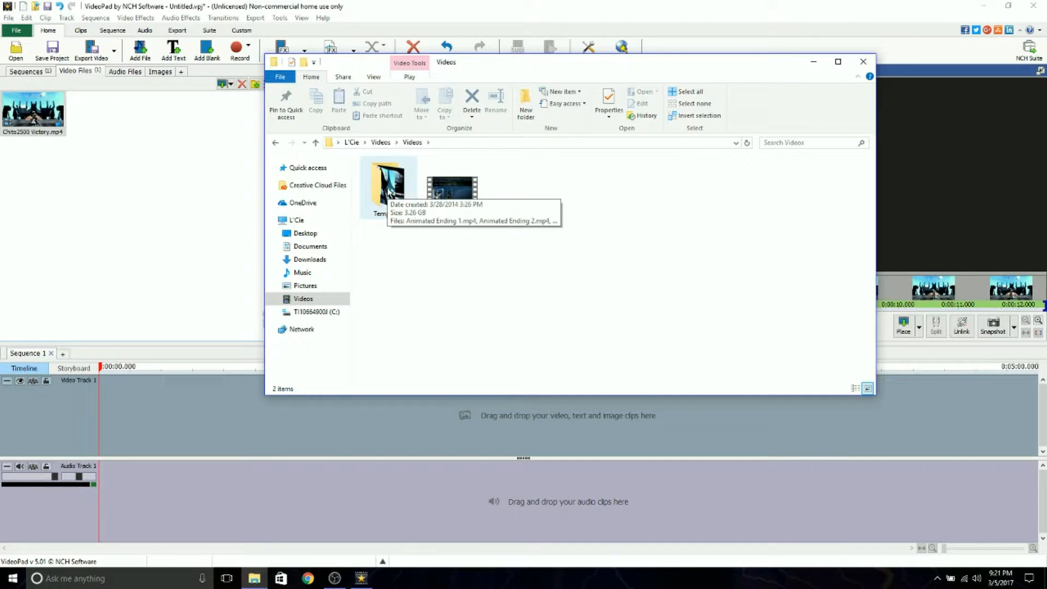
pyautogui.click(871, 65)
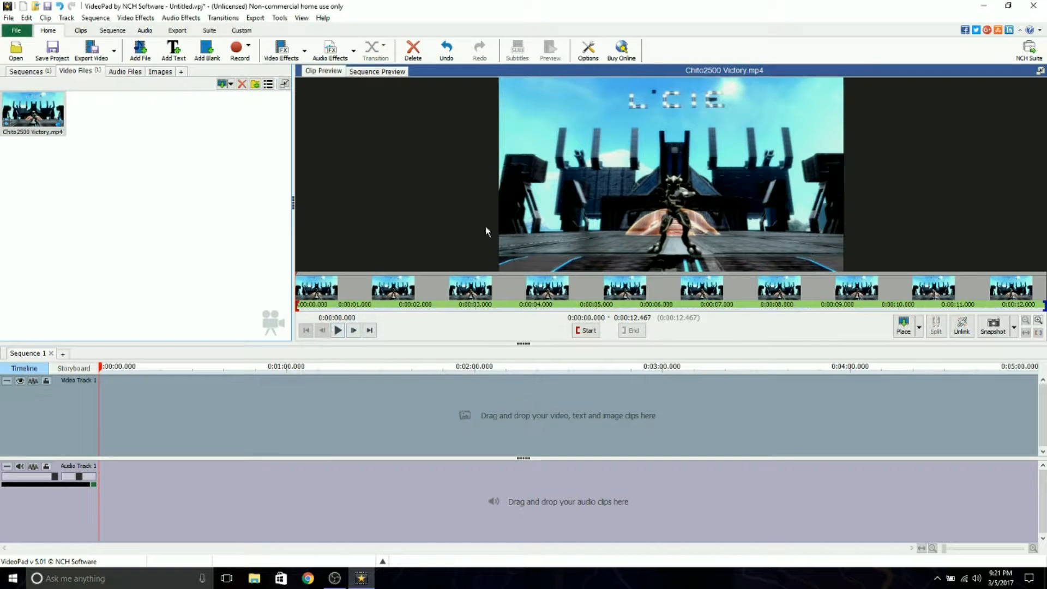
# Step: Play and pause the preview of Chito2500 Victory.mp4, and place the clip on the sequence timeline
pyautogui.click(338, 330)
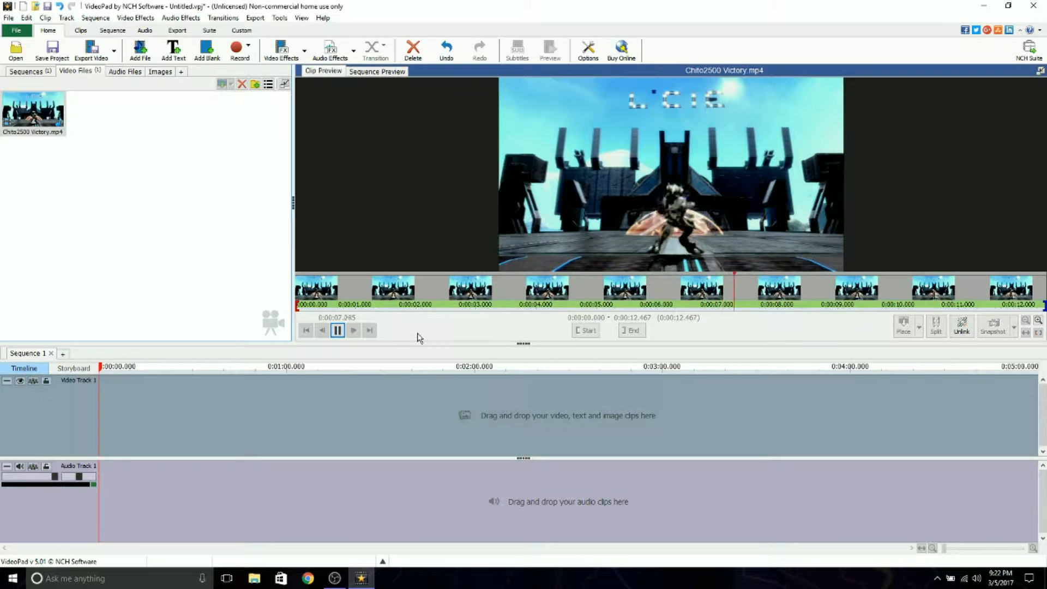
pyautogui.click(338, 330)
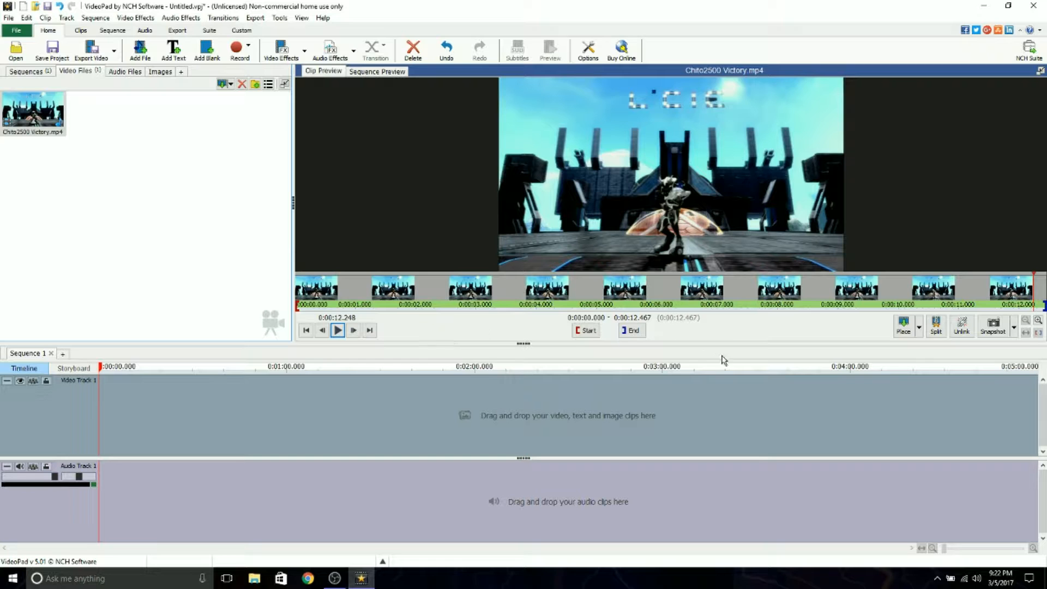
pyautogui.click(900, 327)
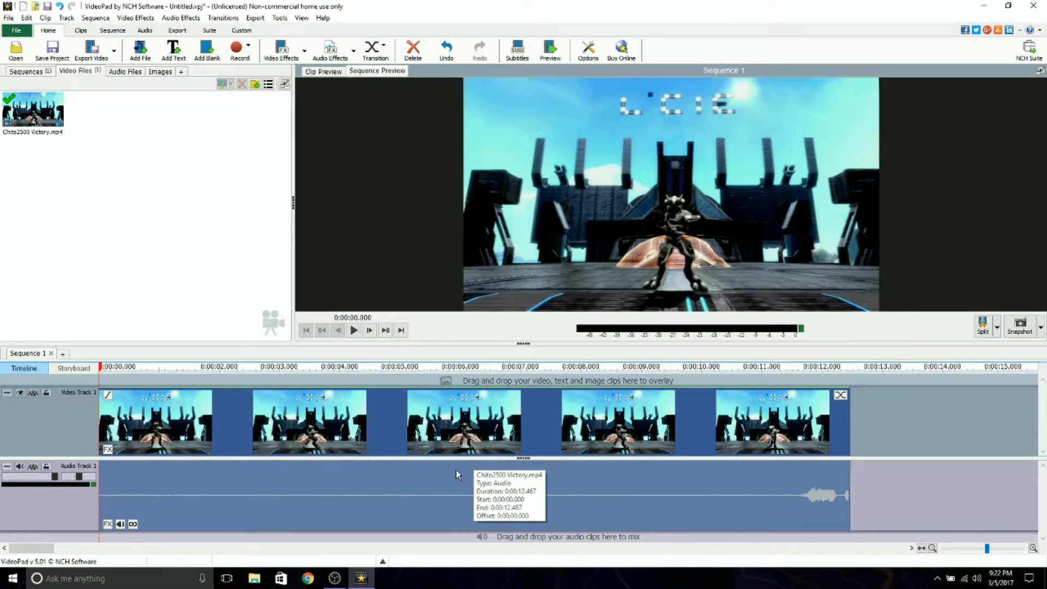
# Step: Browse the audio effects available for the Chito2500 Victory.mp4 audio clip, close the effects window and return to the sequence preview
pyautogui.rightClick(256, 483)
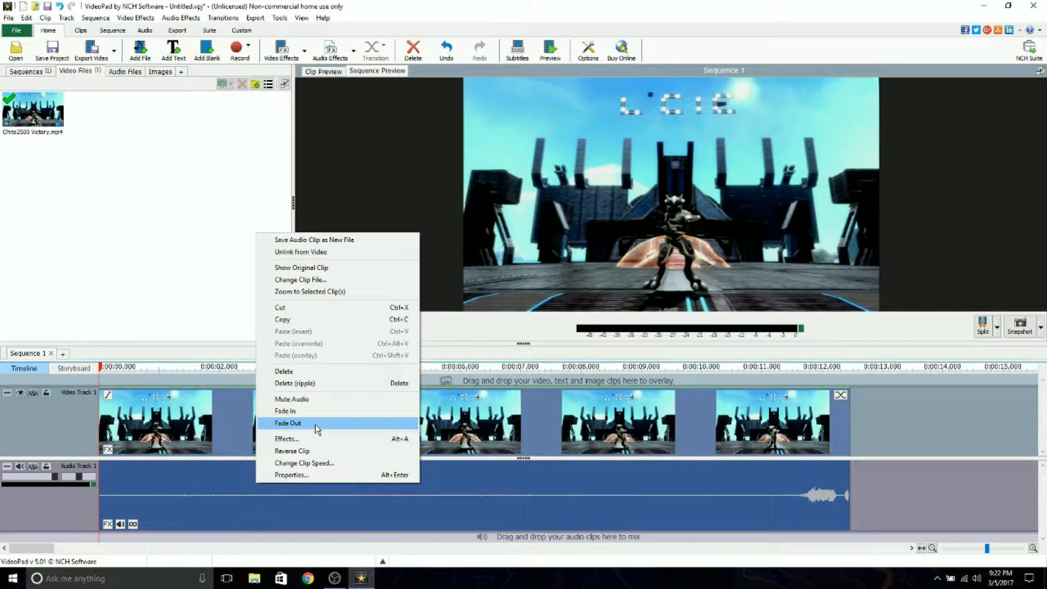
pyautogui.click(300, 440)
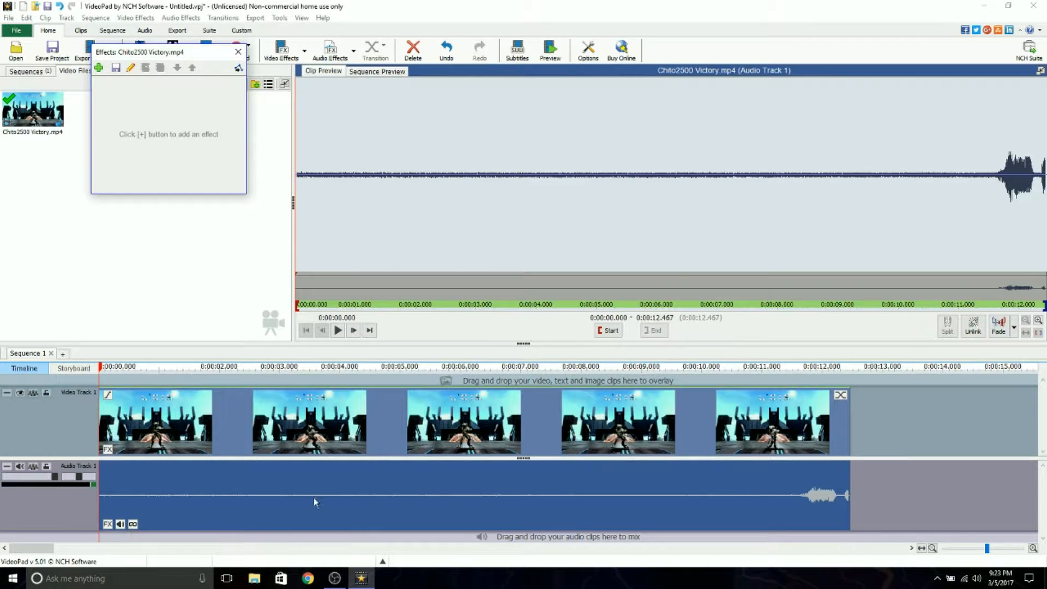
pyautogui.click(99, 67)
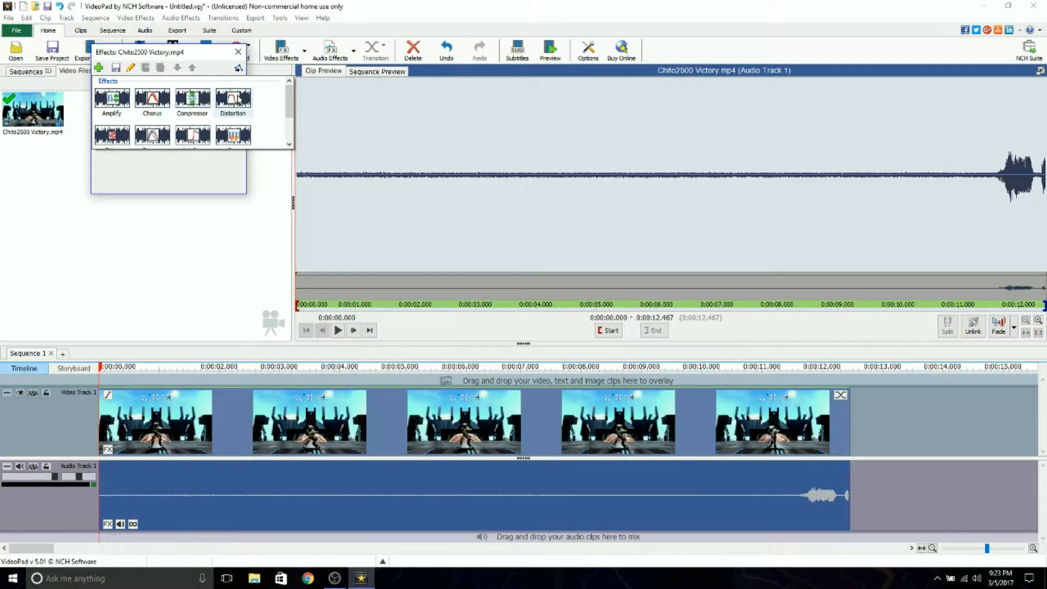
pyautogui.moveTo(290, 113); pyautogui.dragTo(290, 114)
pyautogui.moveTo(291, 124)
pyautogui.mouseDown()
pyautogui.moveTo(272, 130)
pyautogui.moveTo(289, 130)
pyautogui.mouseUp()
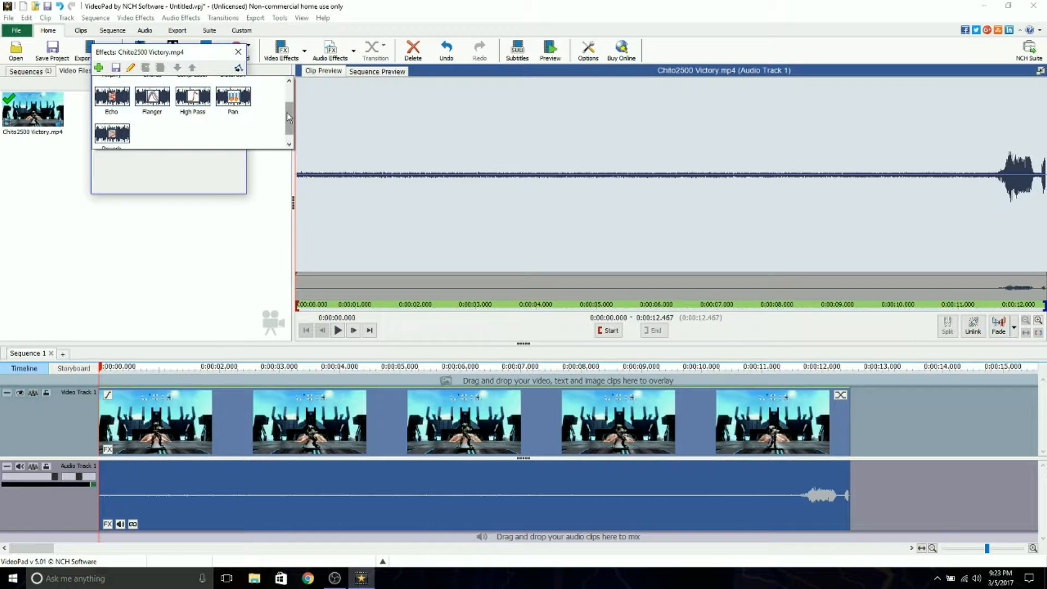
pyautogui.moveTo(288, 116); pyautogui.dragTo(289, 123)
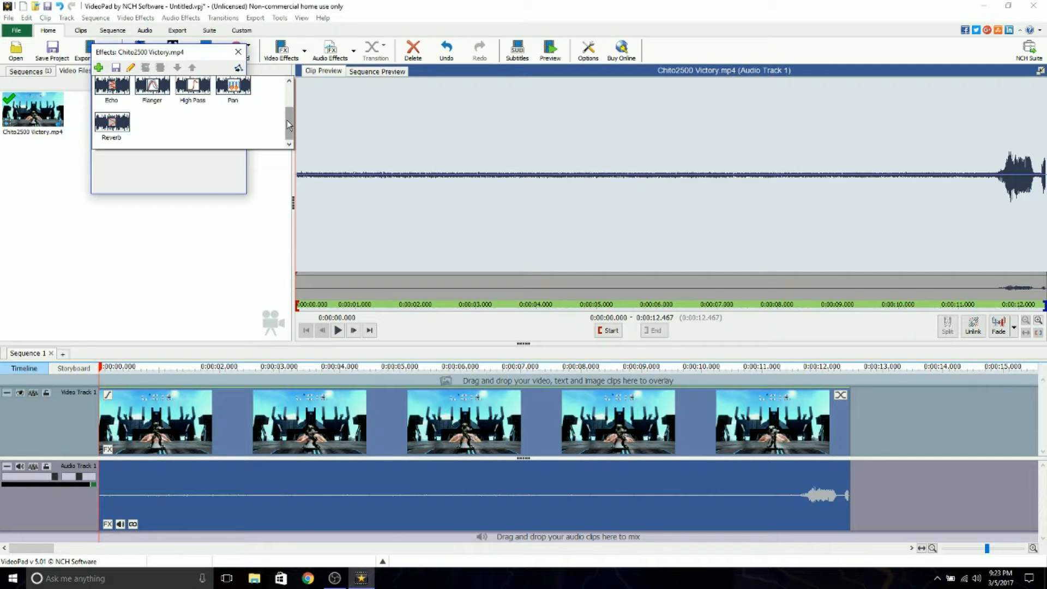
pyautogui.click(237, 52)
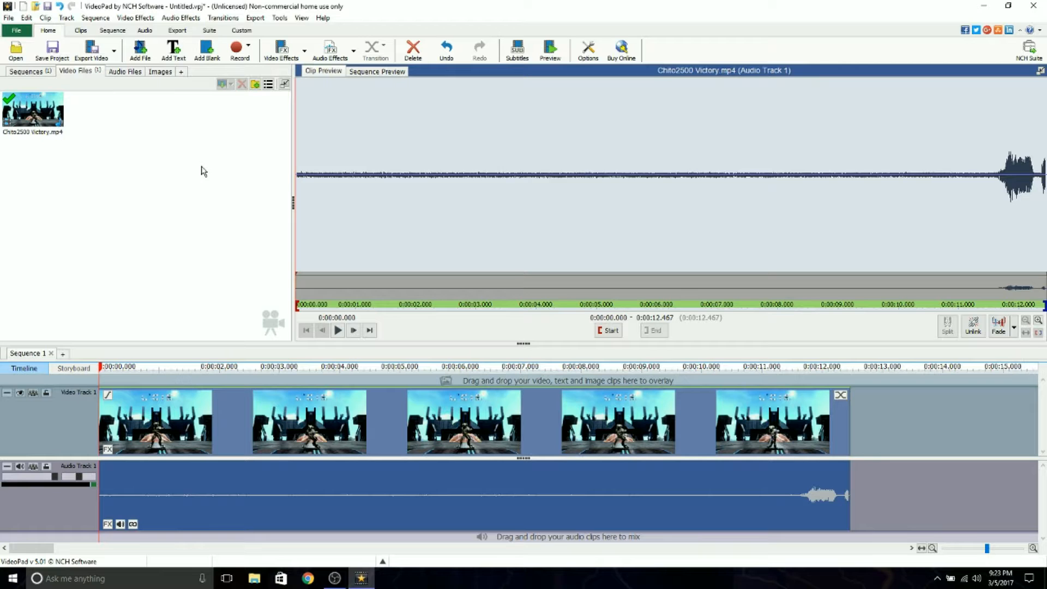
pyautogui.click(372, 76)
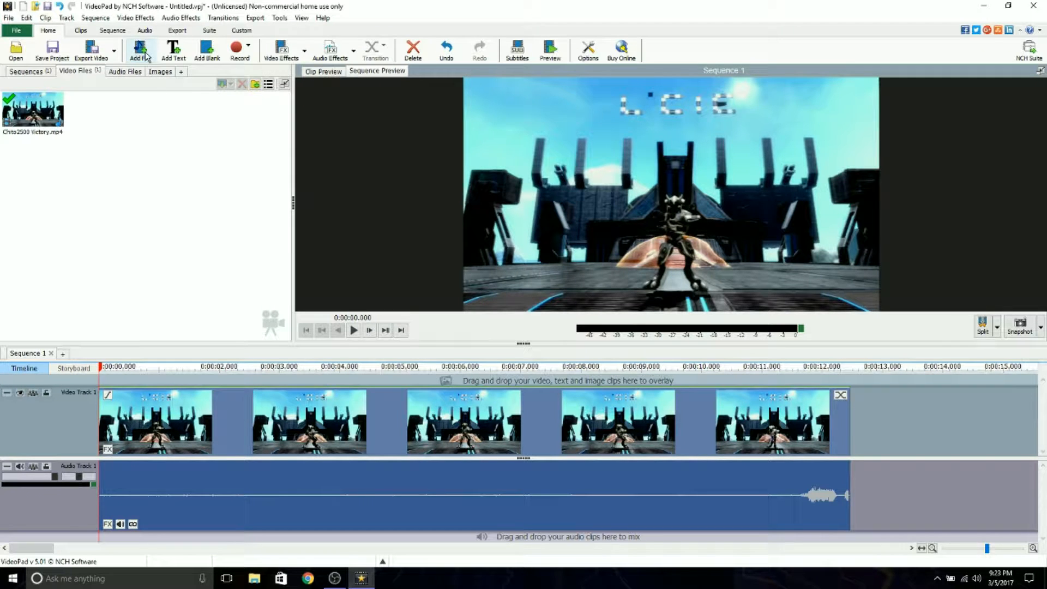
# Step: Add a text clip reading "I win" to the sequence and set its font to Goudy Stout
pyautogui.click(174, 50)
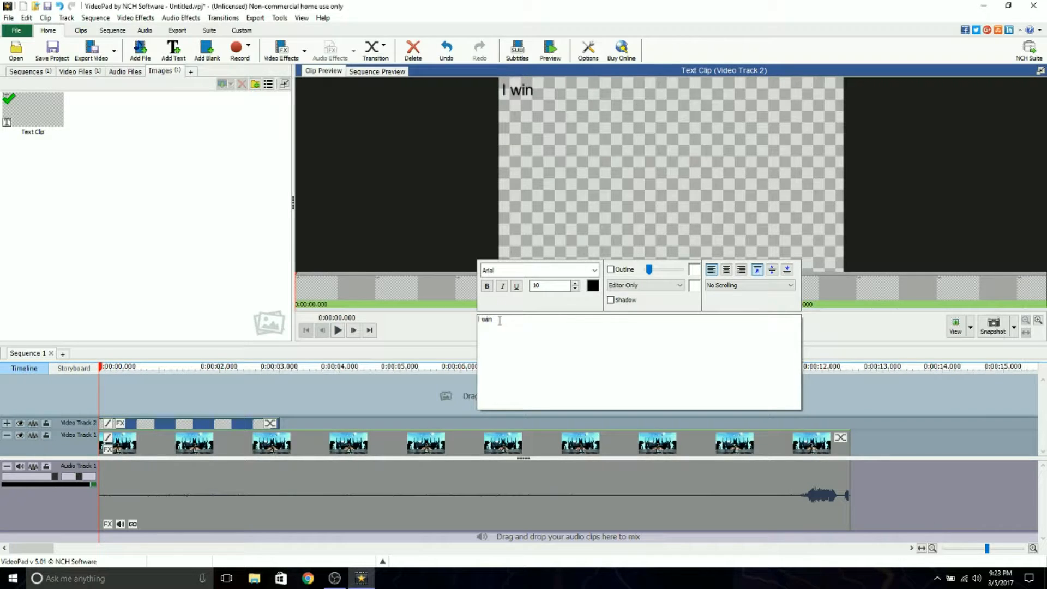
pyautogui.moveTo(496, 320); pyautogui.dragTo(474, 320)
pyautogui.click(596, 271)
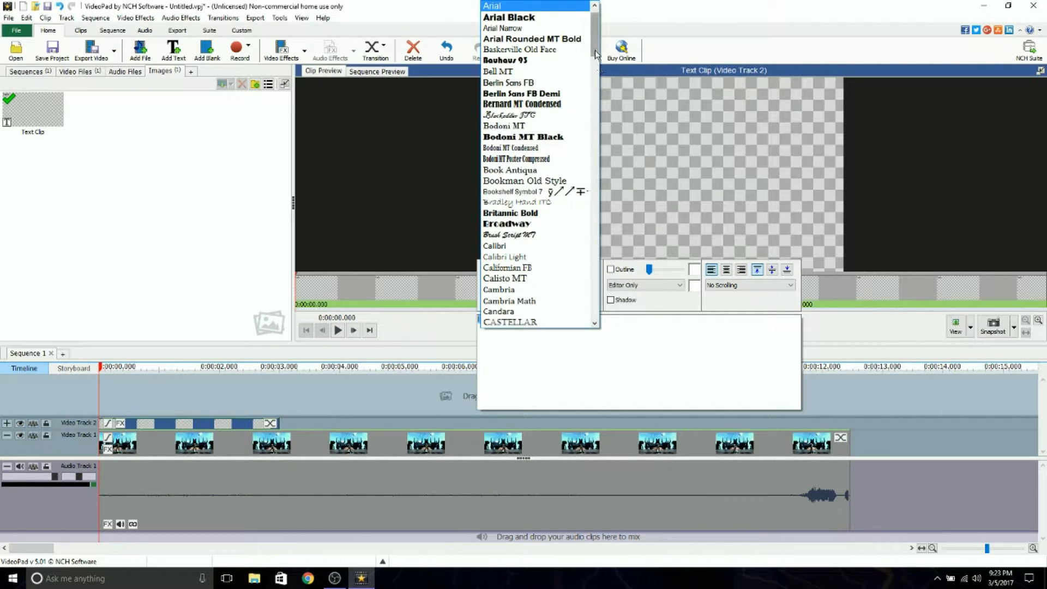
pyautogui.moveTo(595, 50); pyautogui.dragTo(594, 115)
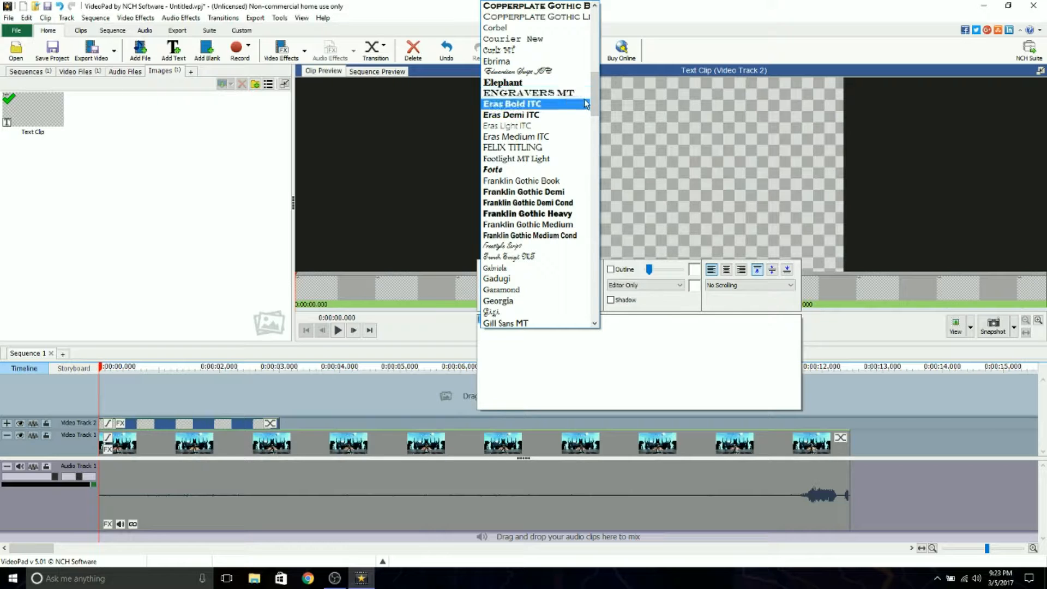
pyautogui.moveTo(597, 97); pyautogui.dragTo(594, 139)
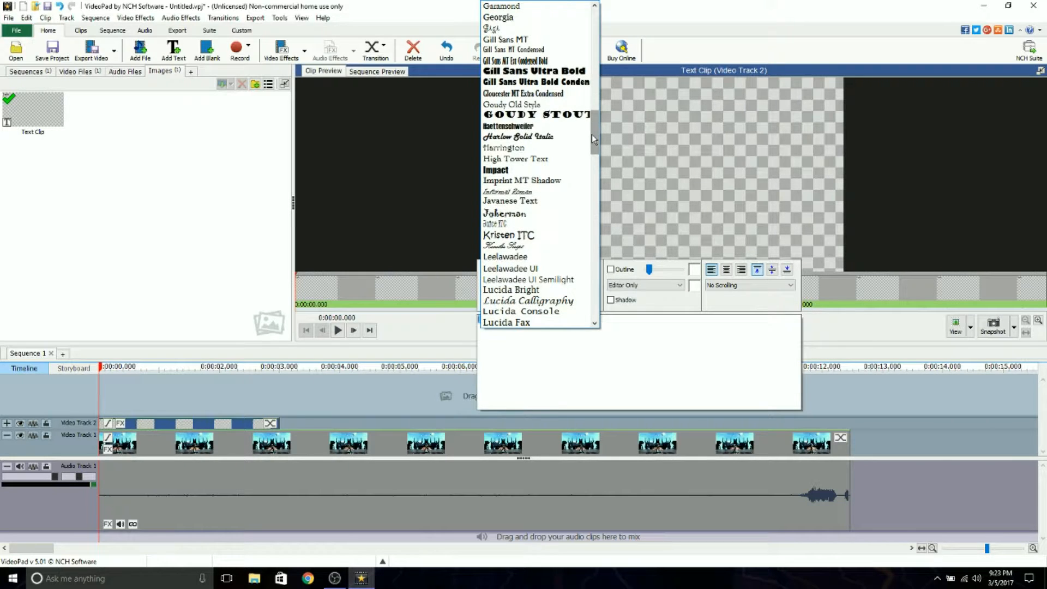
pyautogui.click(562, 115)
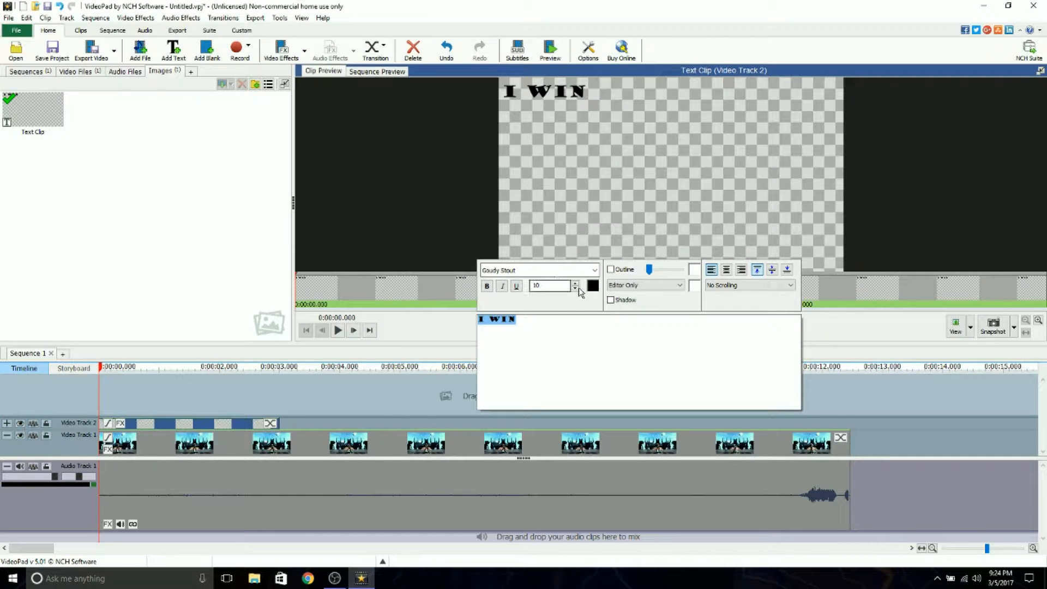
# Step: Try the bold, italic and underline styles on the "I win" text
pyautogui.click(489, 287)
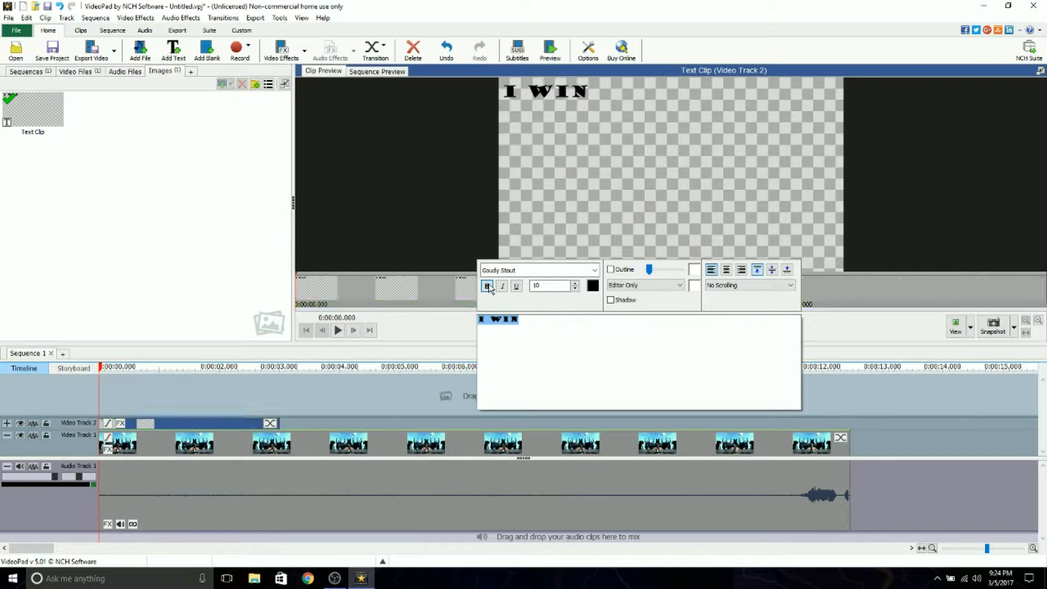
pyautogui.click(487, 286)
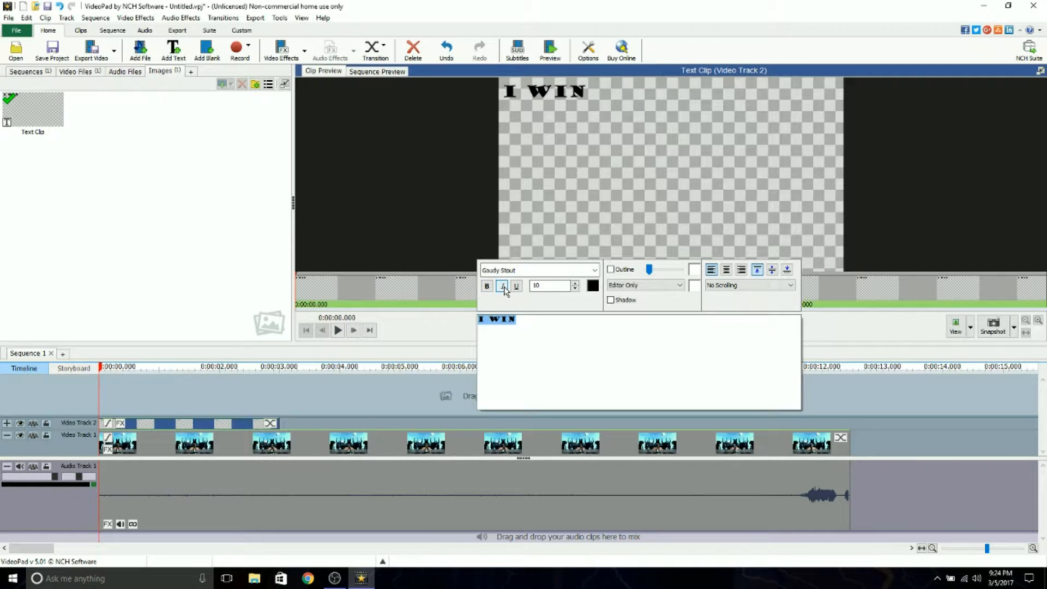
pyautogui.click(503, 286)
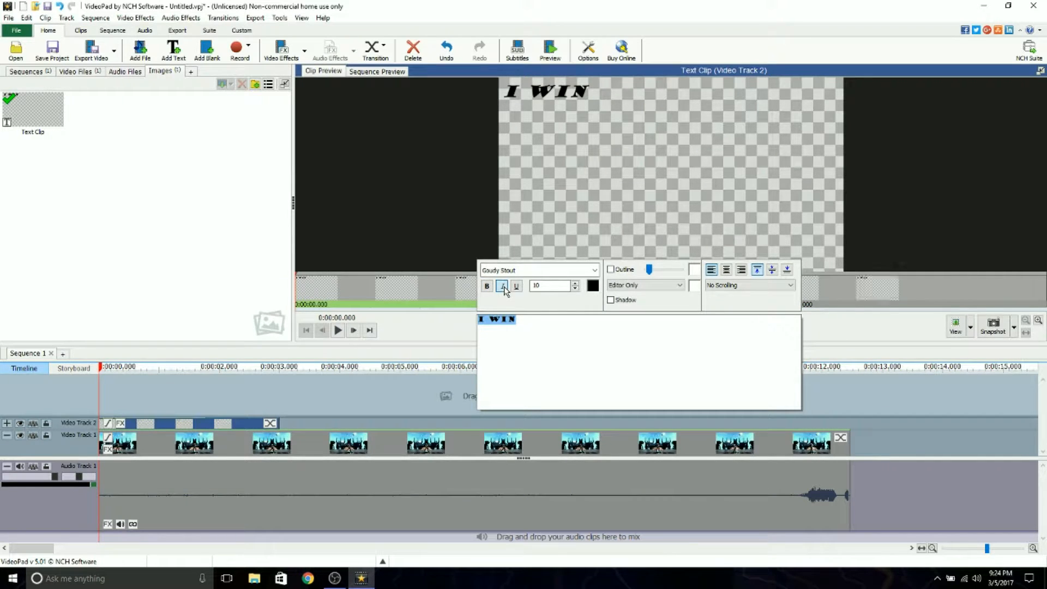
pyautogui.click(503, 287)
pyautogui.click(518, 286)
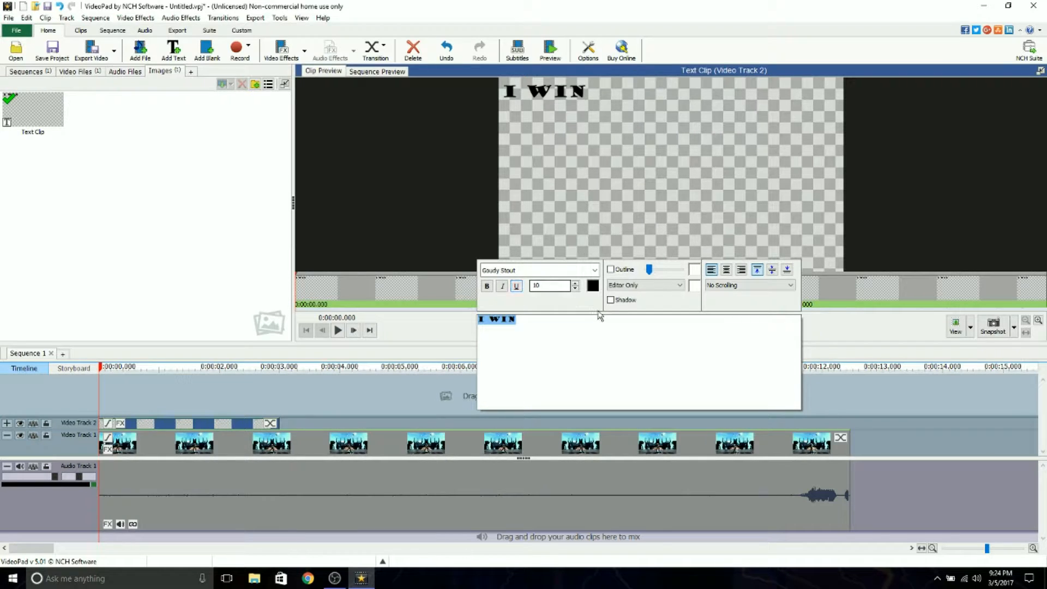
# Step: Set the colour of the "I win" text to the basic bright green (red 0, green 255, blue 0)
pyautogui.click(593, 286)
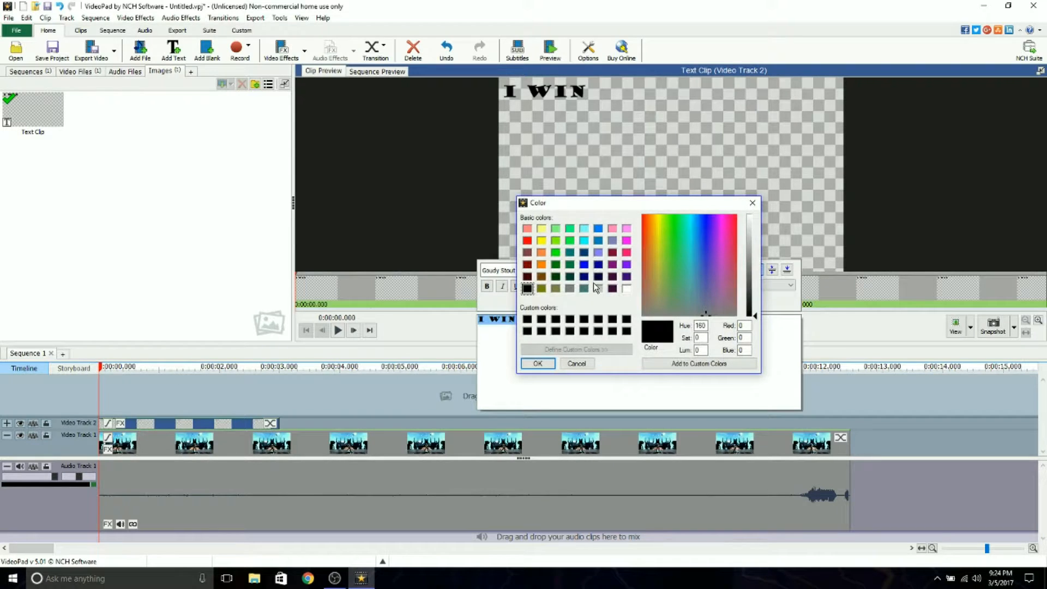
pyautogui.click(556, 253)
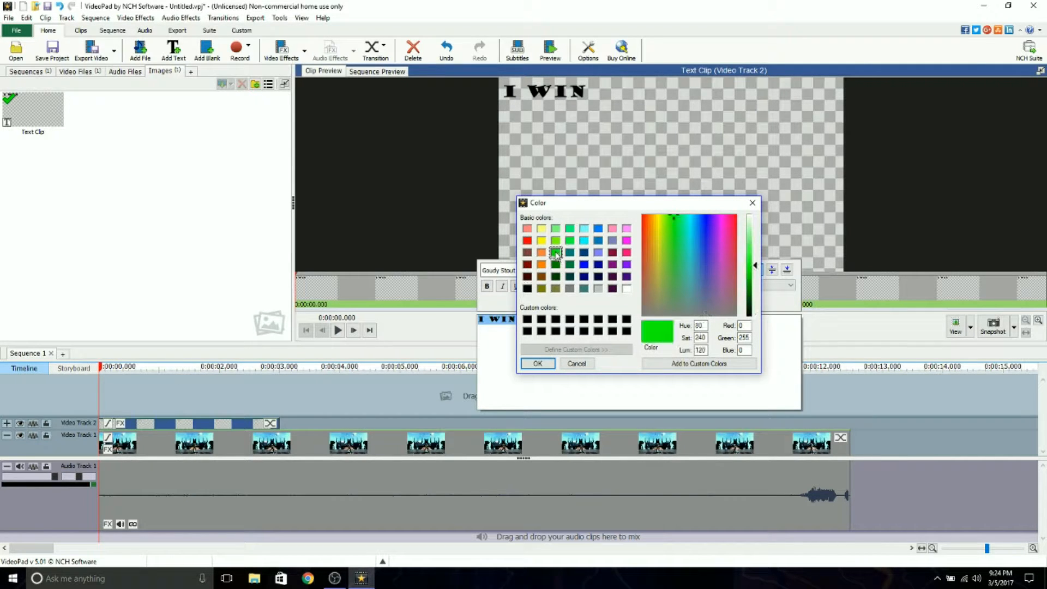
pyautogui.click(537, 364)
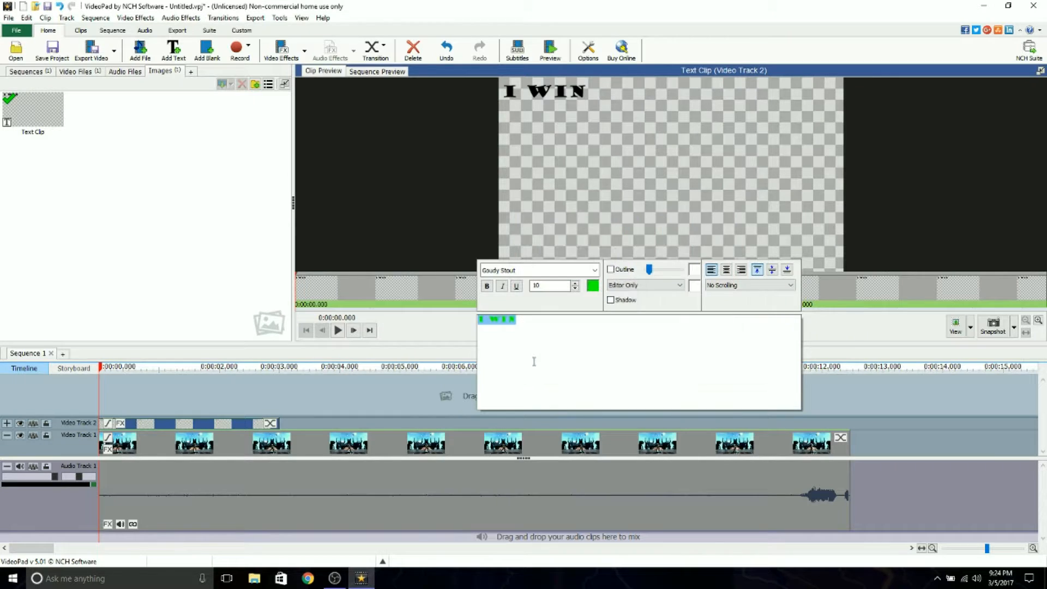
# Step: Increase the font size of the "I win" text to 20
pyautogui.click(575, 283)
pyautogui.click(575, 283)
pyautogui.click(575, 283)
pyautogui.click(575, 283)
pyautogui.click(575, 283)
pyautogui.click(575, 283)
pyautogui.click(575, 283)
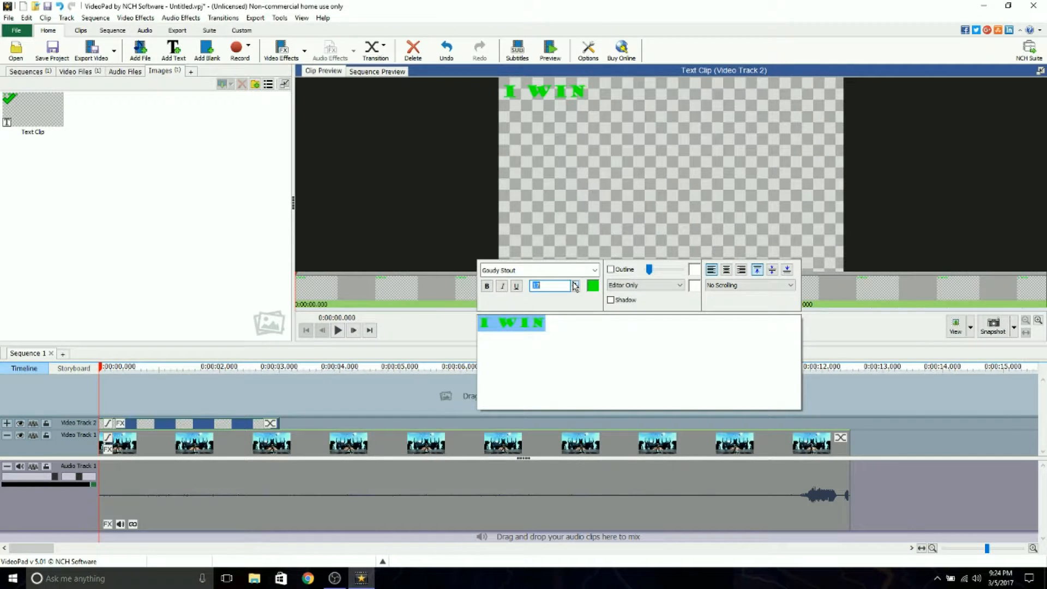
pyautogui.click(575, 283)
pyautogui.click(575, 284)
pyautogui.click(575, 283)
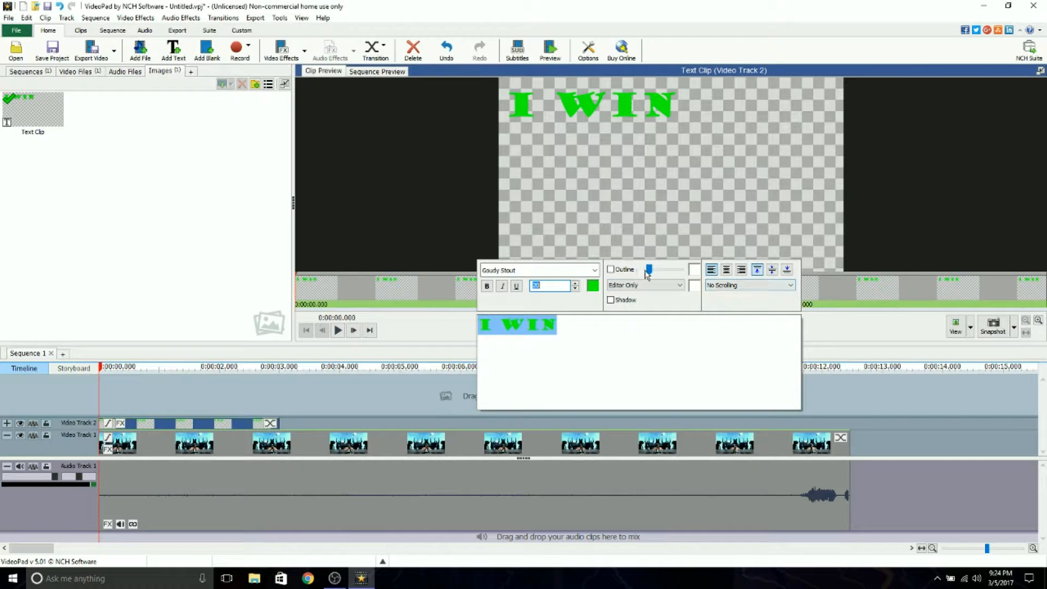
# Step: Turn on the text outline and colour it blue (red 0, green 0, blue 255)
pyautogui.click(612, 270)
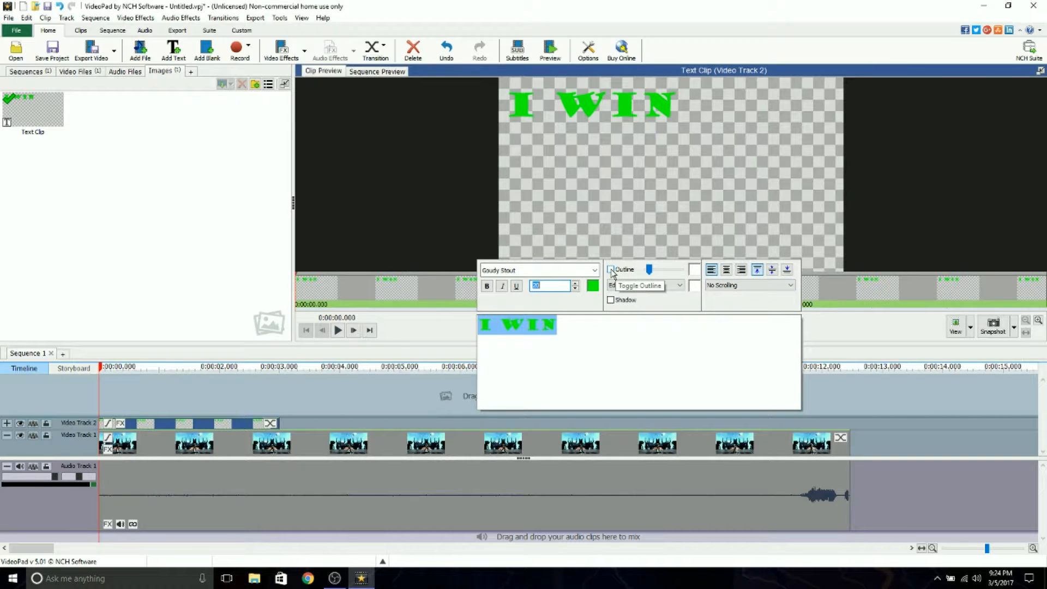
pyautogui.click(693, 269)
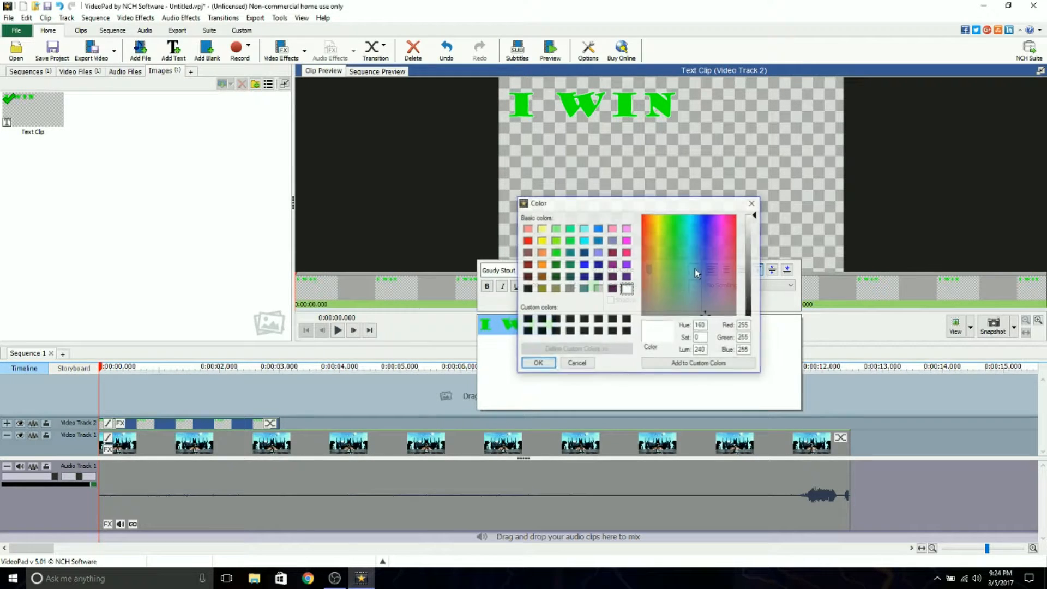
pyautogui.click(584, 264)
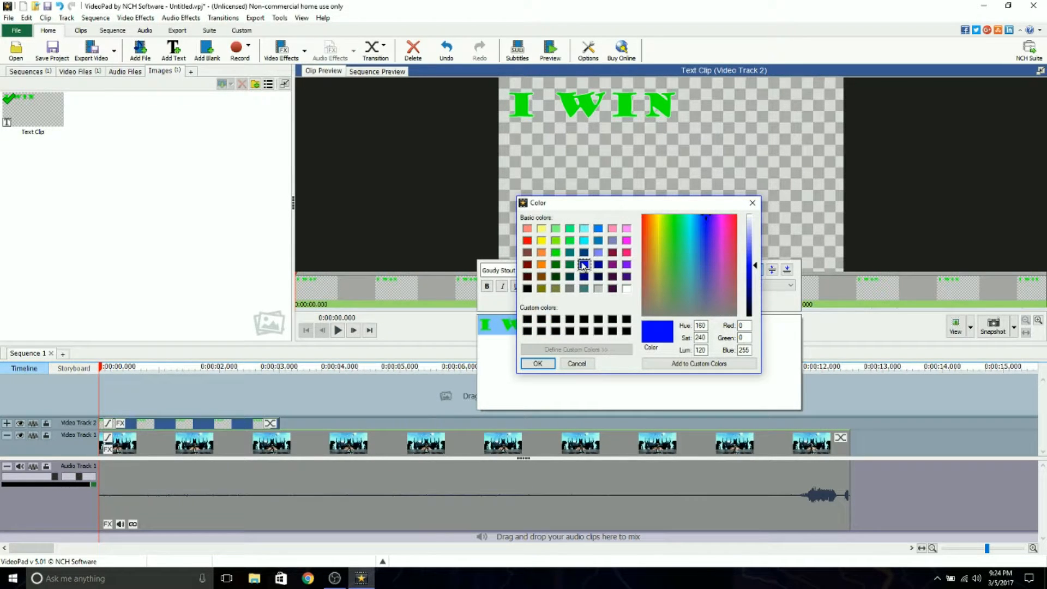
pyautogui.click(537, 363)
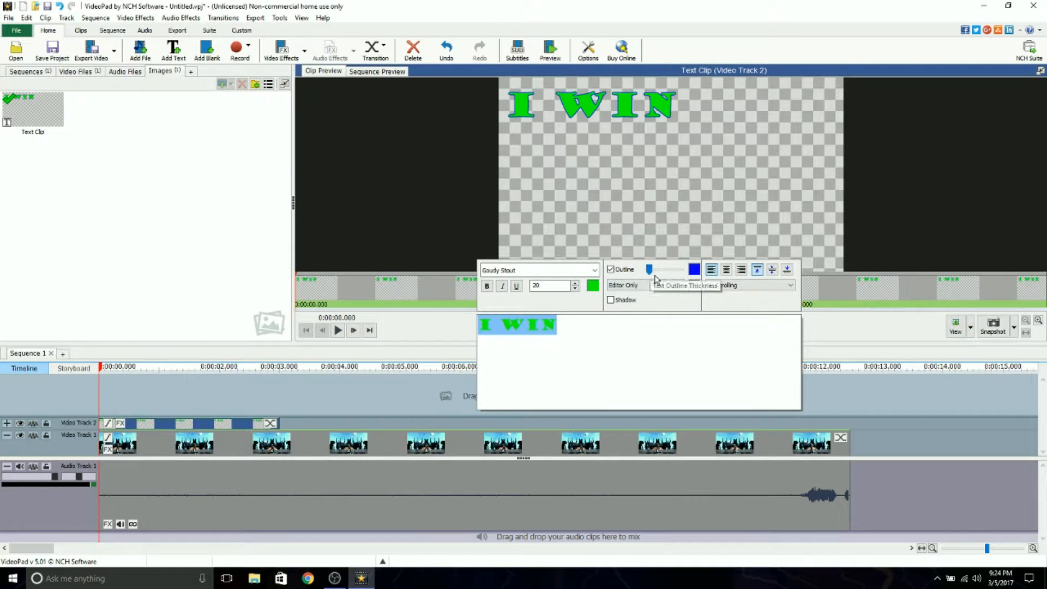
# Step: Try several thicknesses for the blue text outline and settle on a slightly thicker one than the default
pyautogui.moveTo(649, 272); pyautogui.dragTo(658, 273)
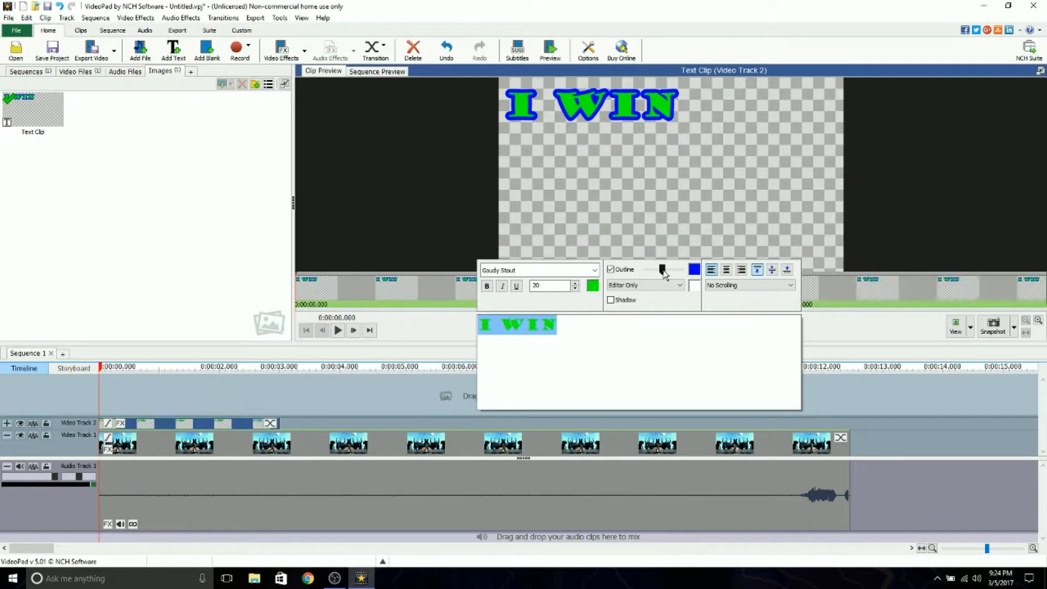
pyautogui.moveTo(663, 272); pyautogui.dragTo(668, 272)
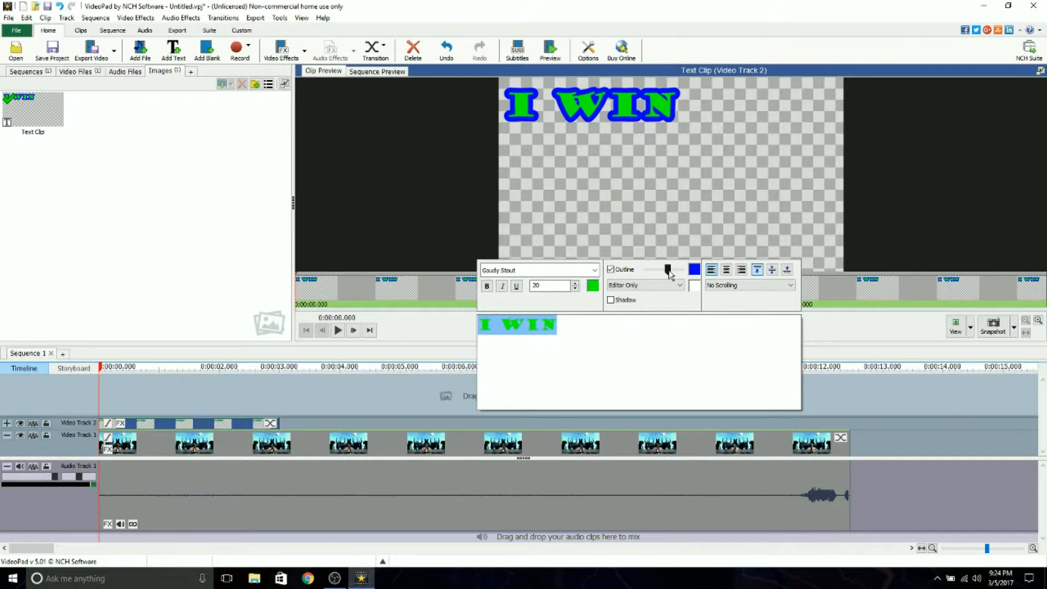
pyautogui.moveTo(670, 272); pyautogui.dragTo(664, 274)
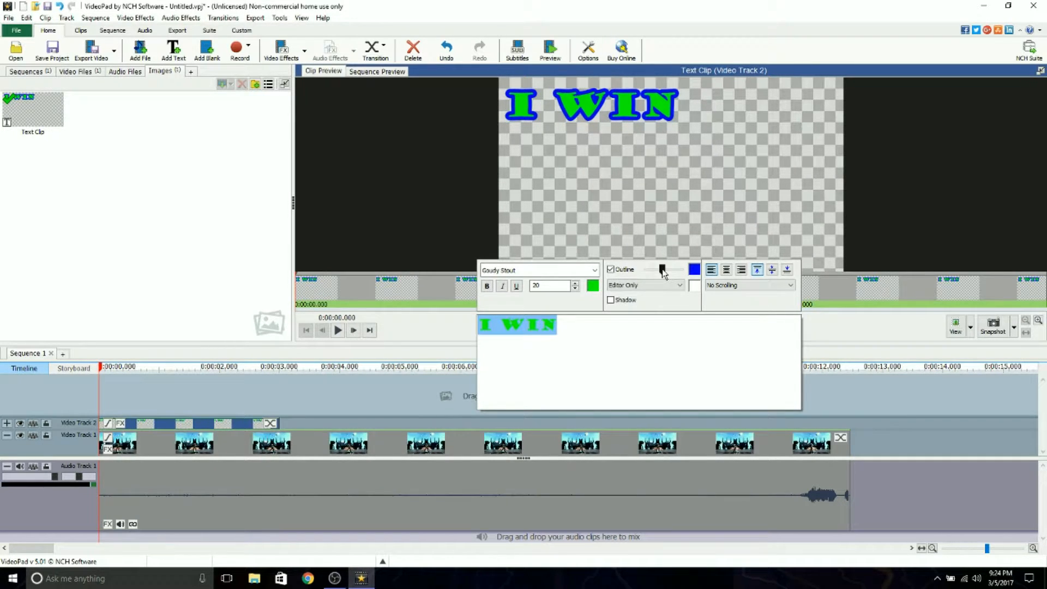
pyautogui.moveTo(664, 272); pyautogui.dragTo(659, 273)
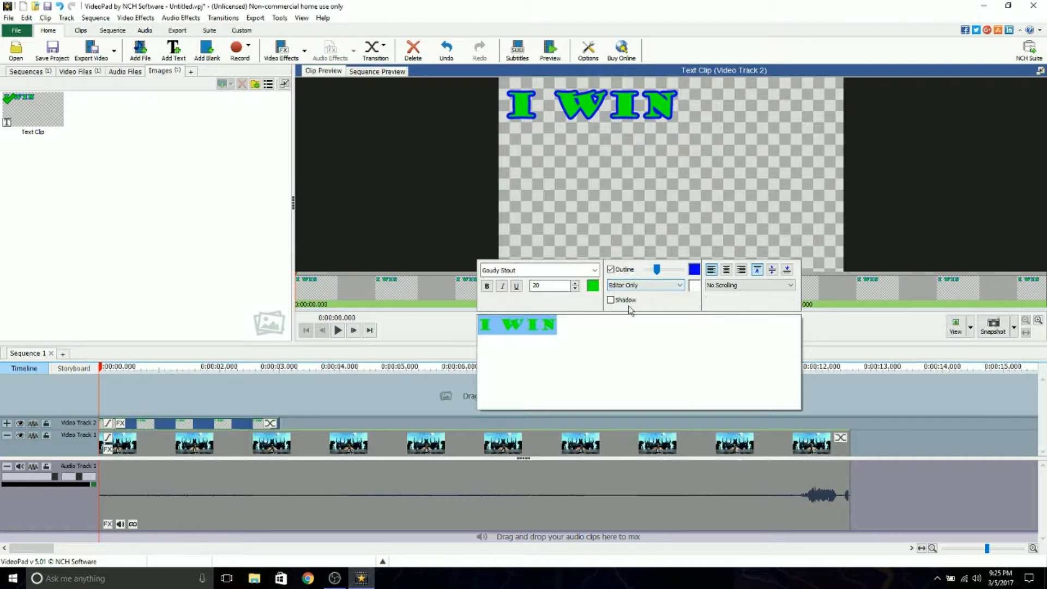
# Step: Open the text's background colour choices and cancel them, and toggle the shadow option on and off
pyautogui.click(693, 285)
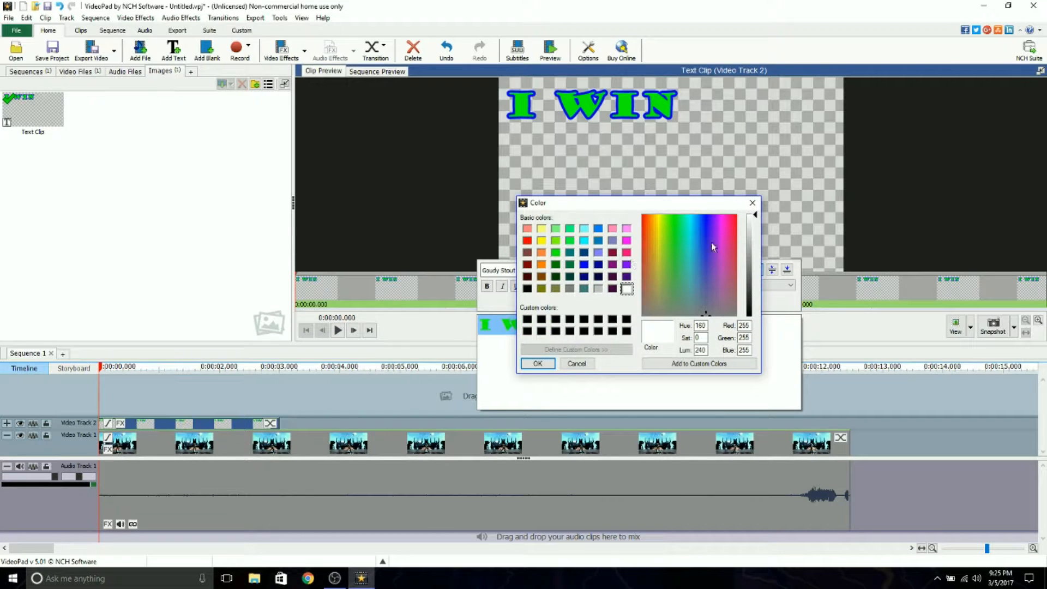
pyautogui.click(753, 202)
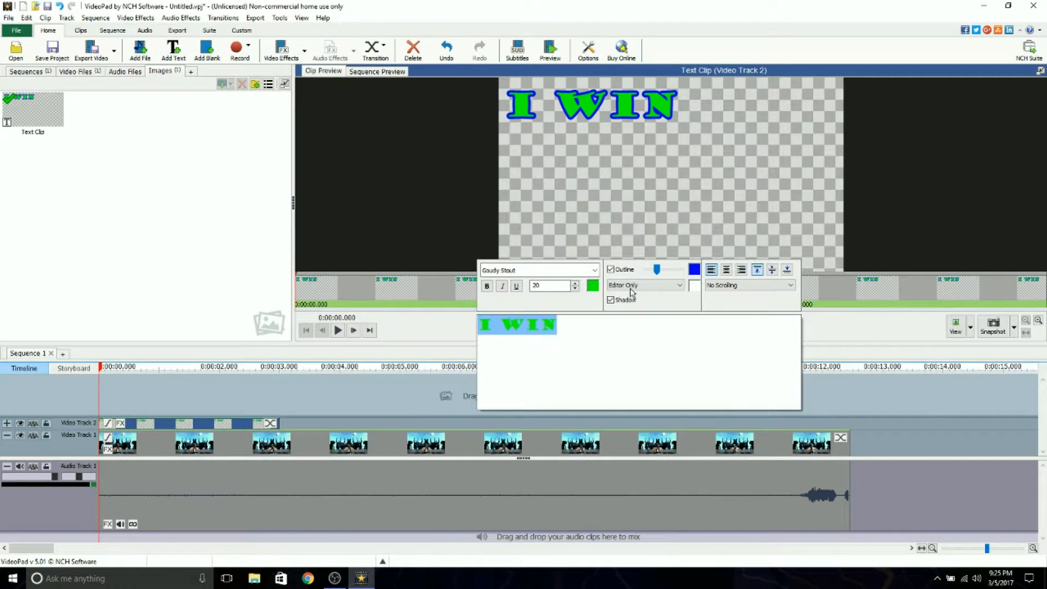
pyautogui.click(611, 301)
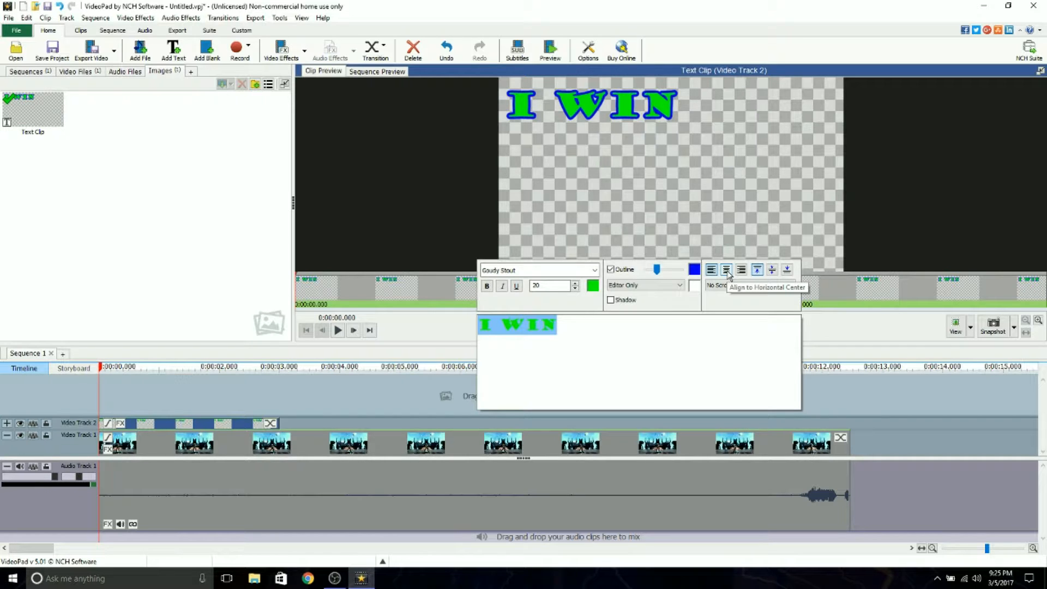
# Step: Align the "I win" text to the horizontal centre and the bottom of the frame, and close the text editor
pyautogui.click(728, 270)
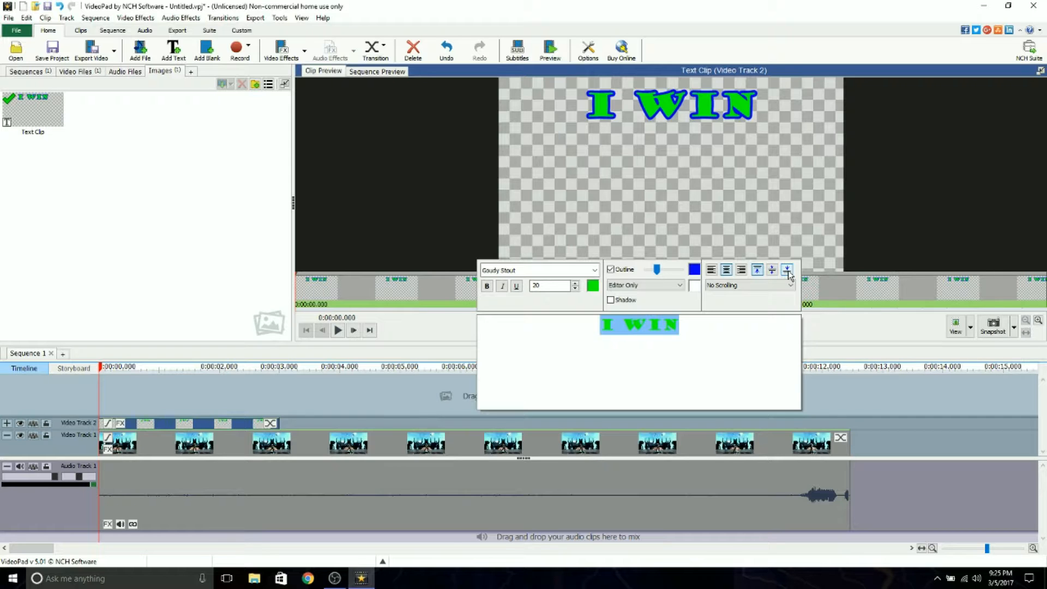
pyautogui.click(788, 271)
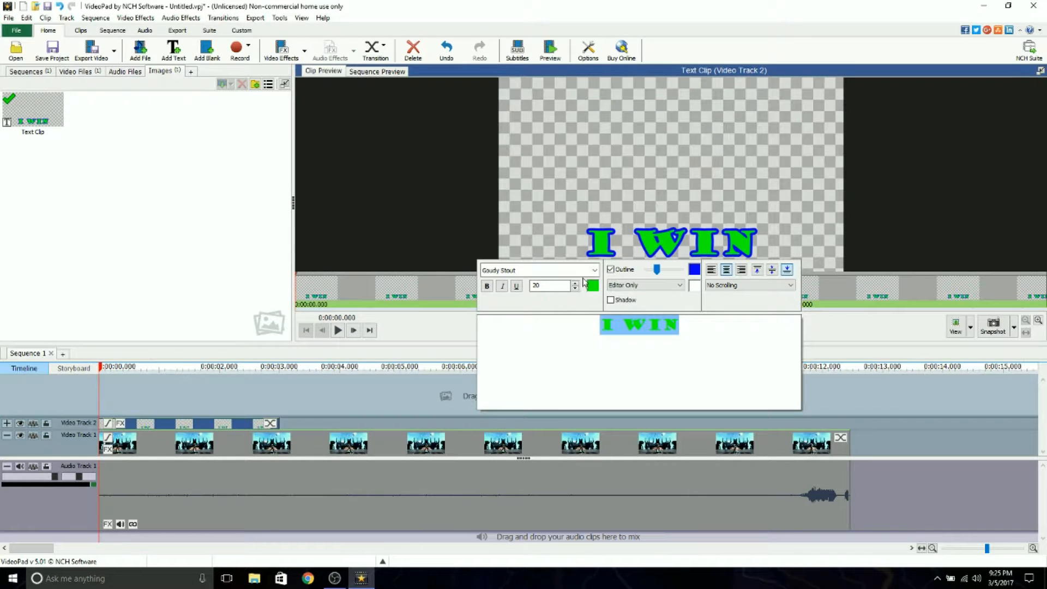
pyautogui.click(445, 328)
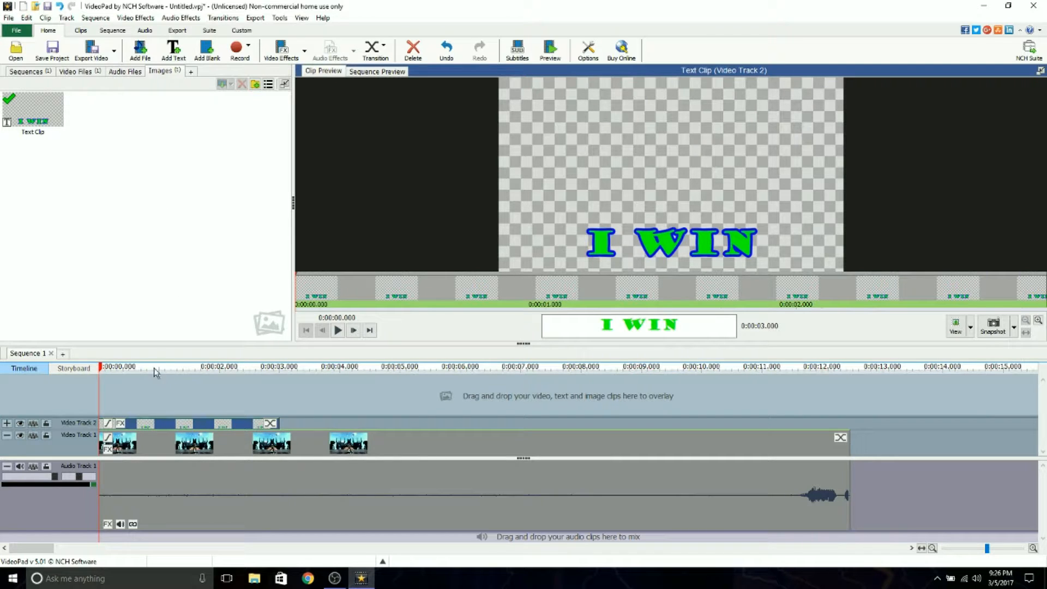
# Step: Extend the "I win" text clip to the end of the video clip in the sequence and expand Video Track 2
pyautogui.click(369, 77)
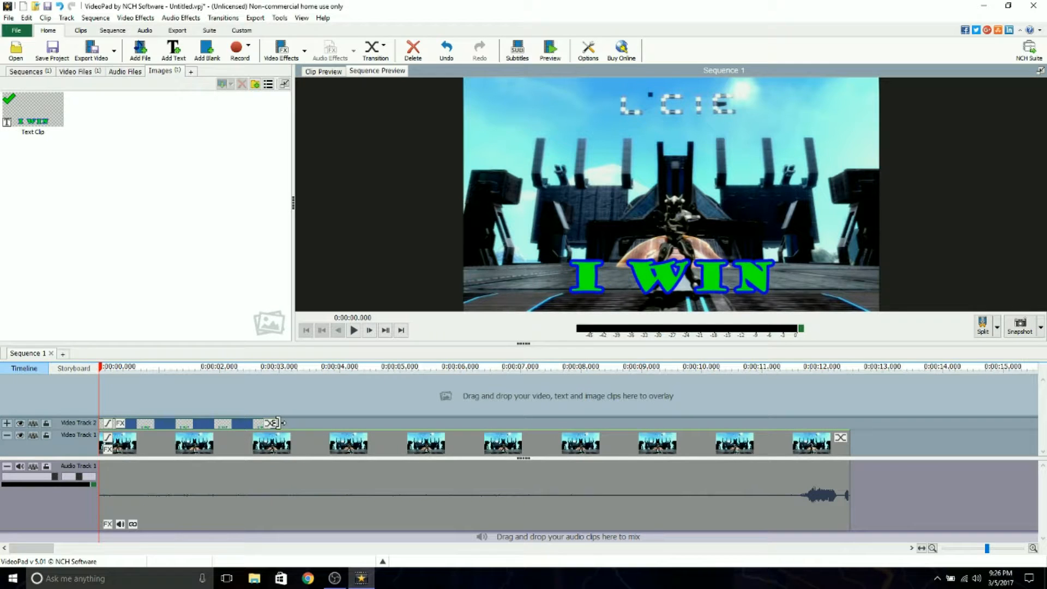
pyautogui.moveTo(279, 423); pyautogui.dragTo(854, 431)
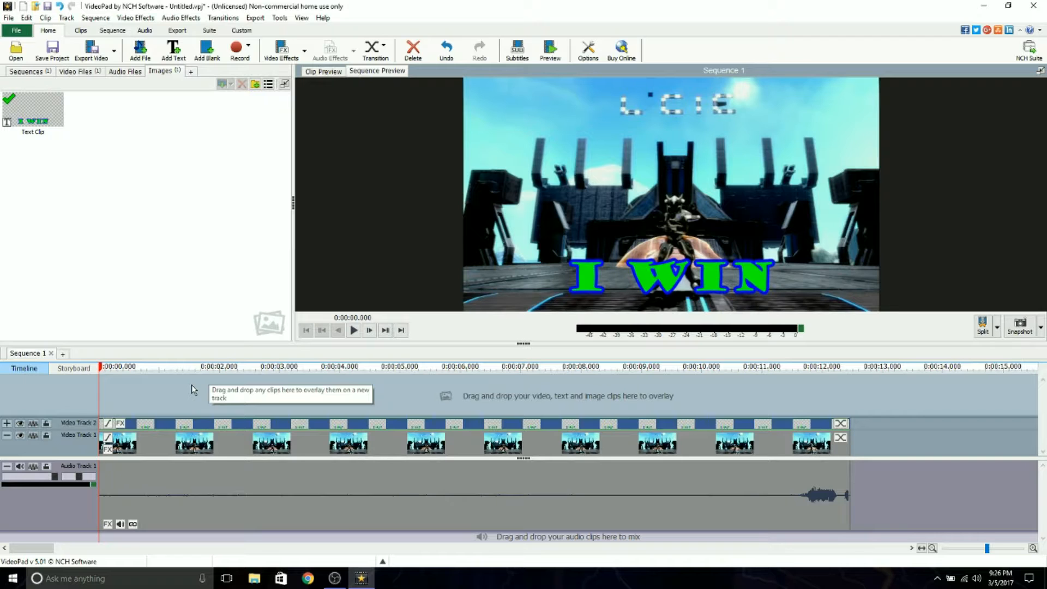
pyautogui.click(7, 424)
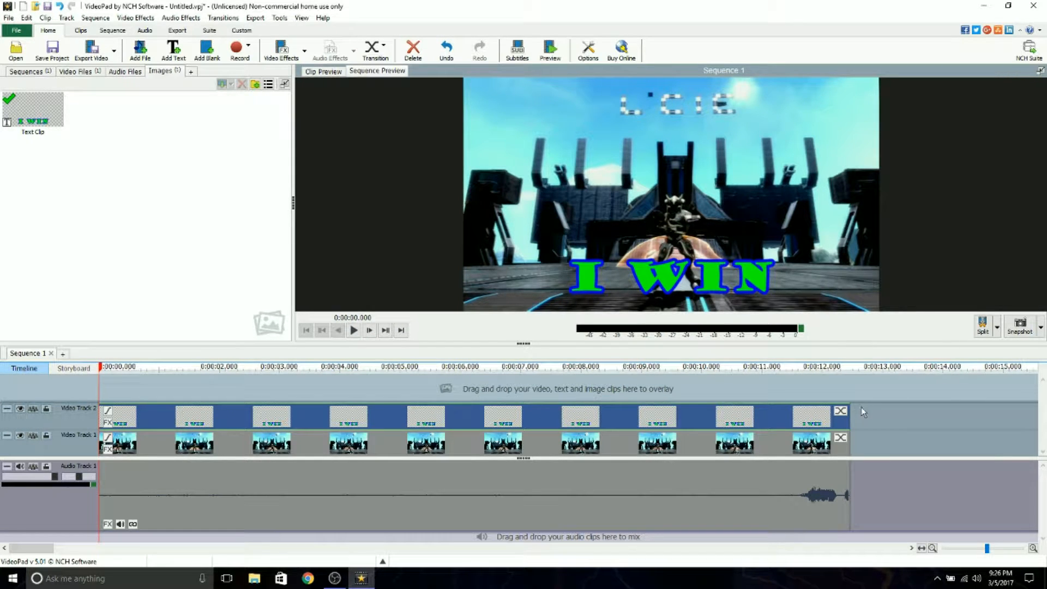
# Step: Play the sequence to check the text overlay and return the playhead to the start
pyautogui.click(353, 330)
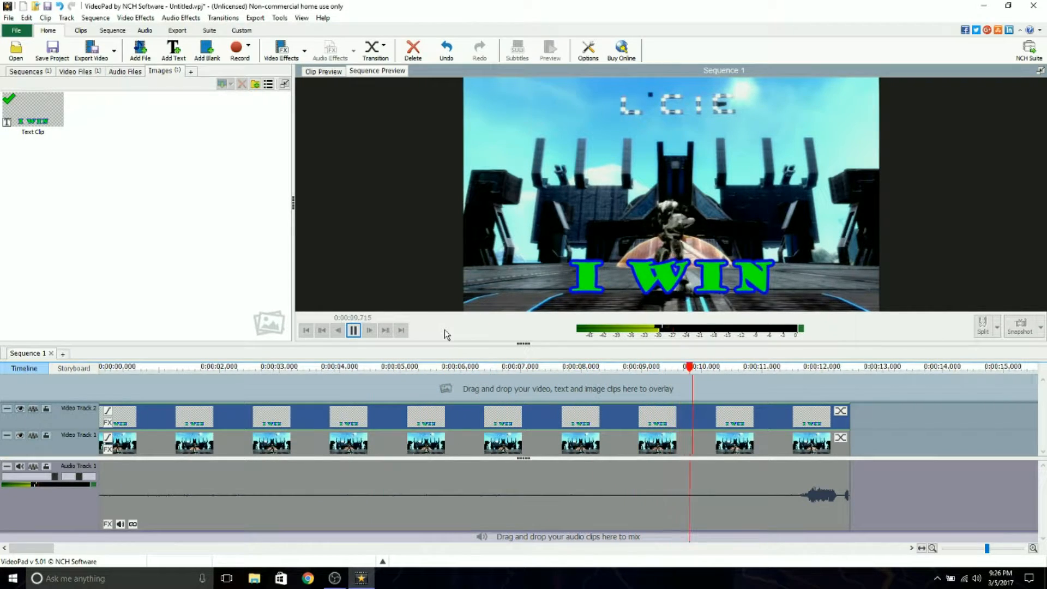
pyautogui.click(353, 330)
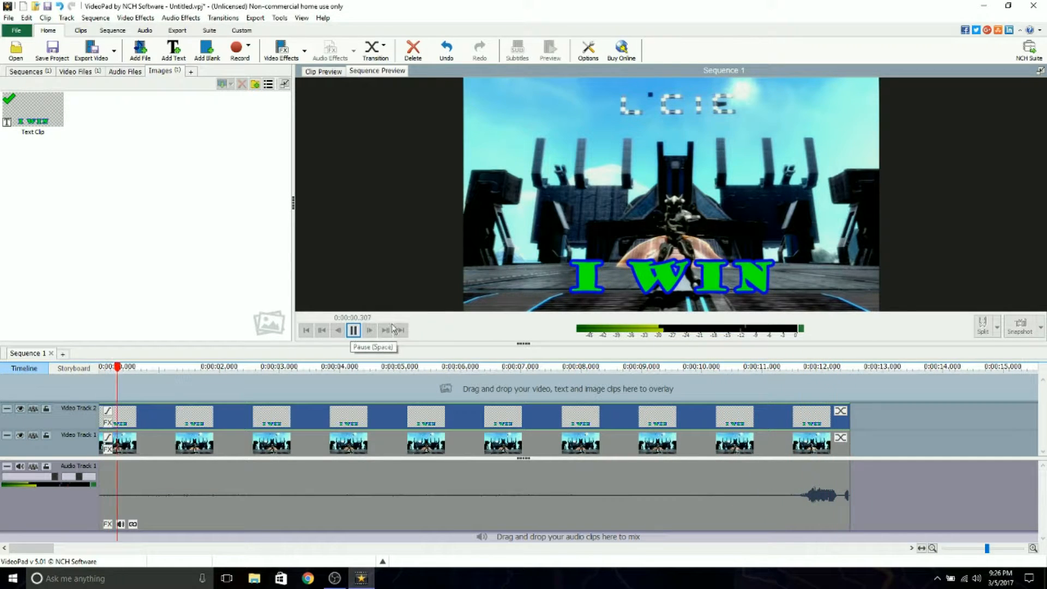
pyautogui.click(353, 331)
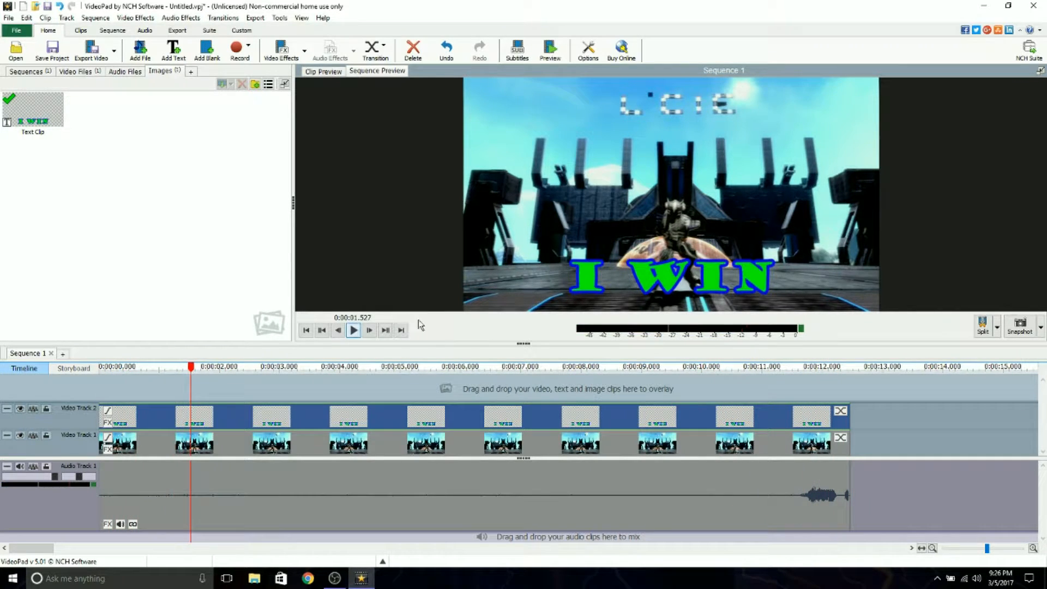
pyautogui.click(306, 330)
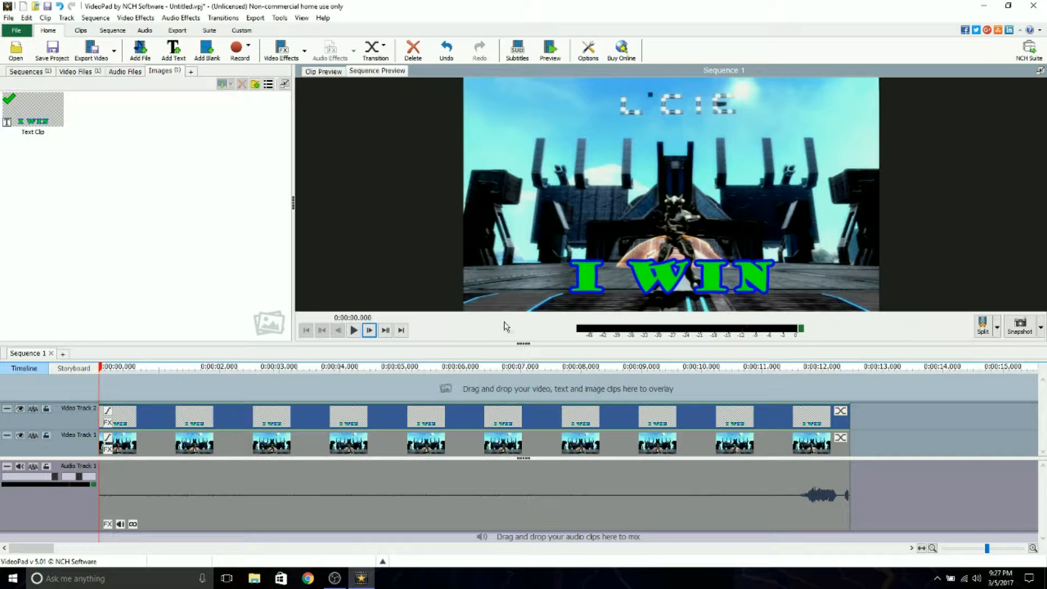
# Step: Import "Final Fantasy VIII - The Winner [HQ].mp3" from the Final Fantasy VIII folder inside the Music library's Music and Chito folders
pyautogui.click(143, 52)
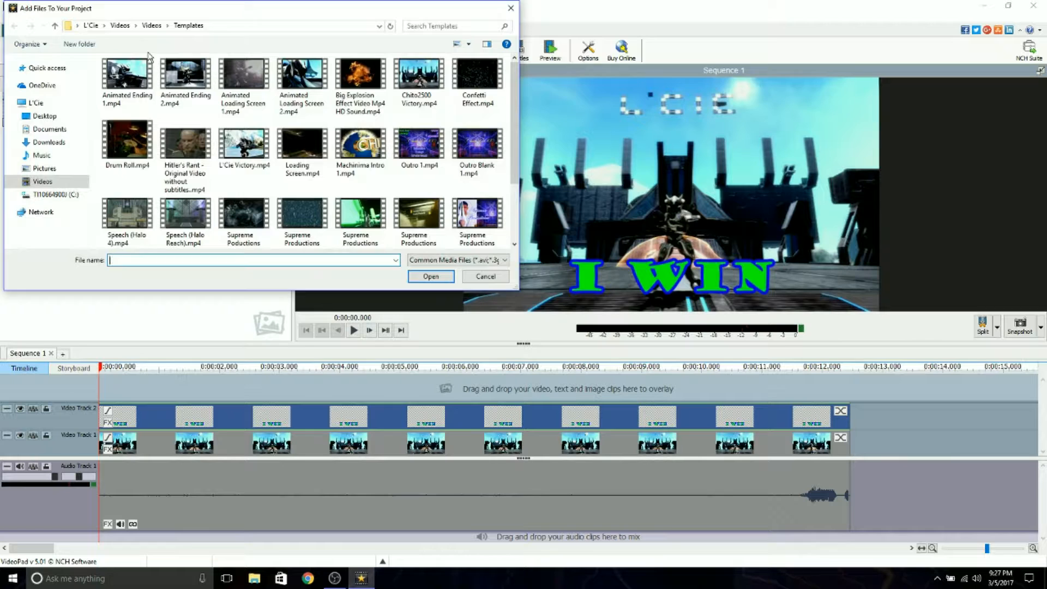
pyautogui.click(47, 159)
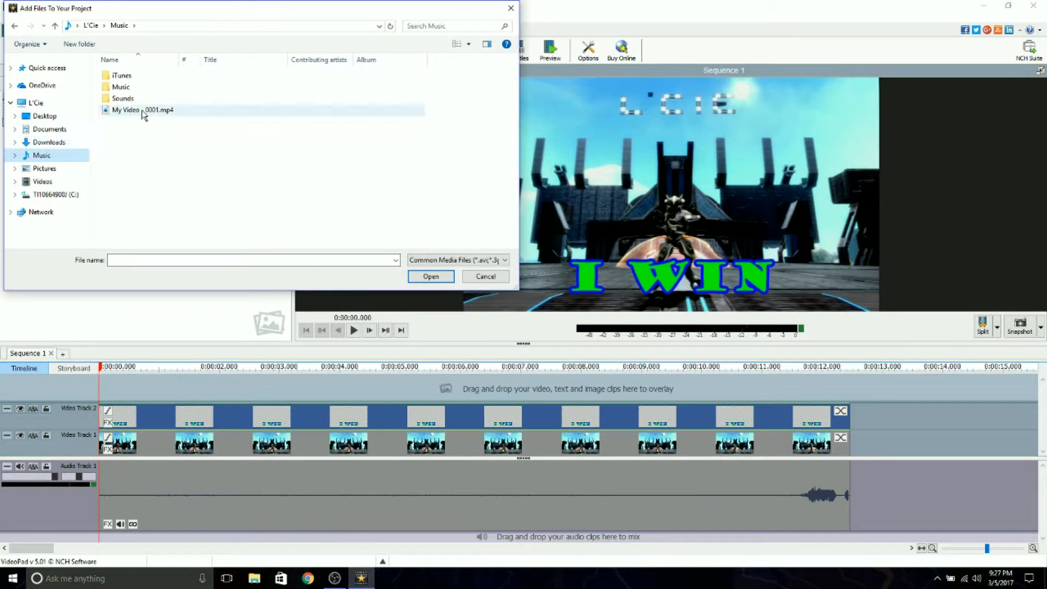
pyautogui.click(126, 90)
pyautogui.doubleClick(126, 89)
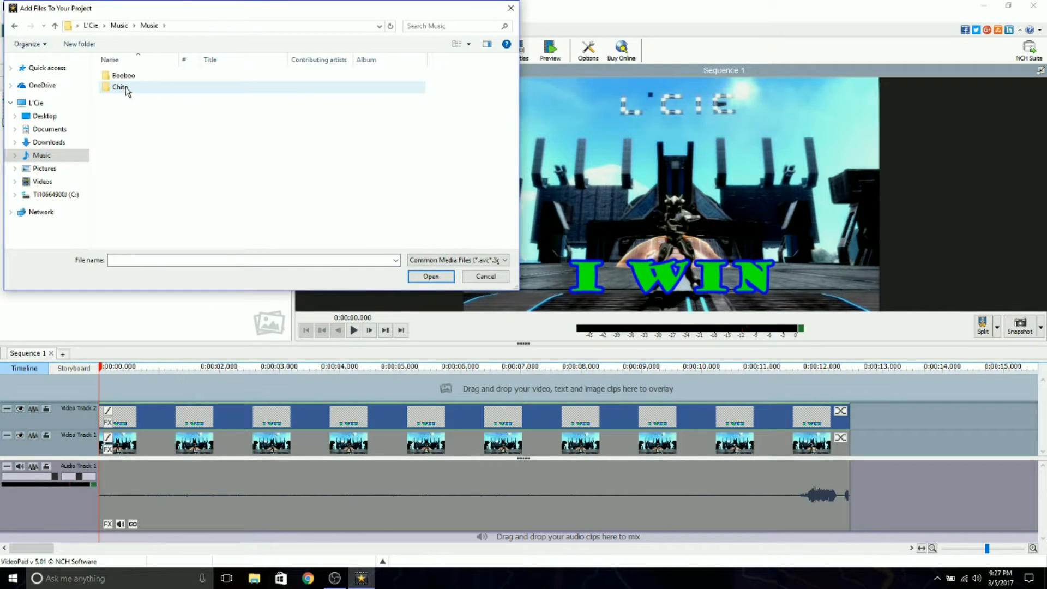
pyautogui.doubleClick(129, 88)
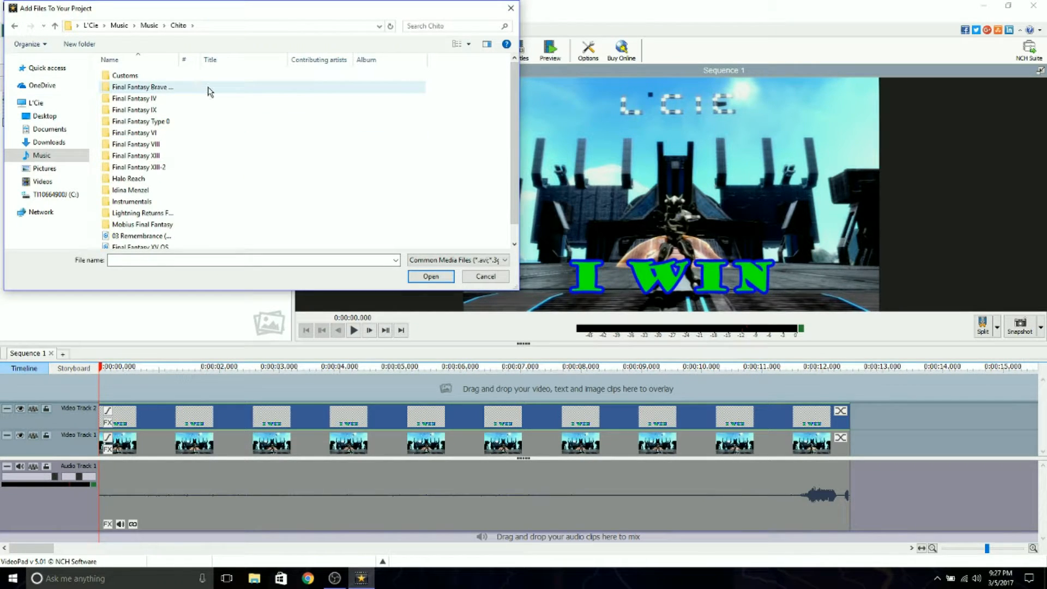
pyautogui.doubleClick(159, 145)
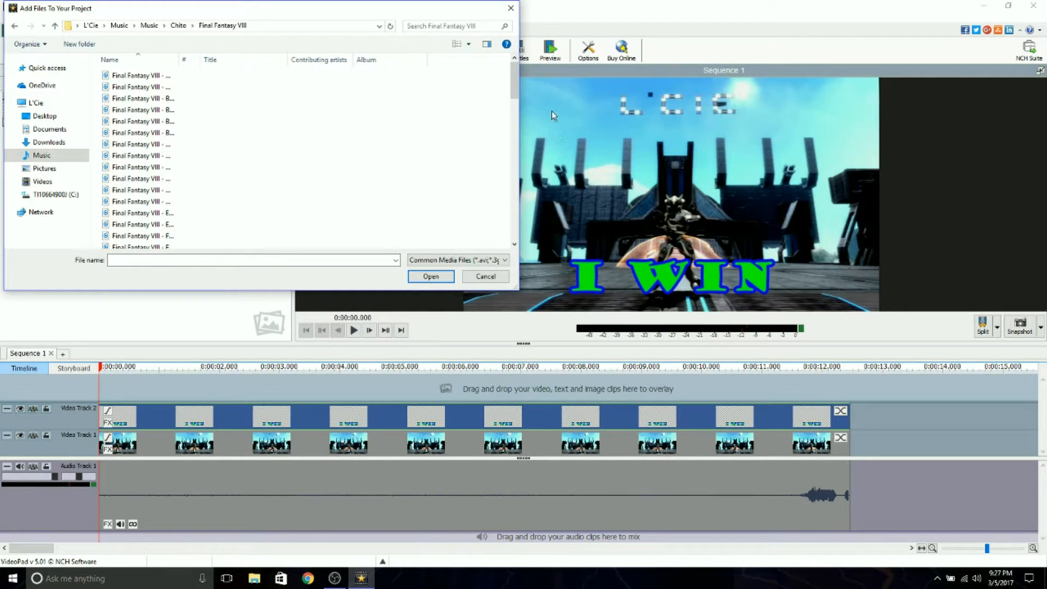
pyautogui.click(516, 144)
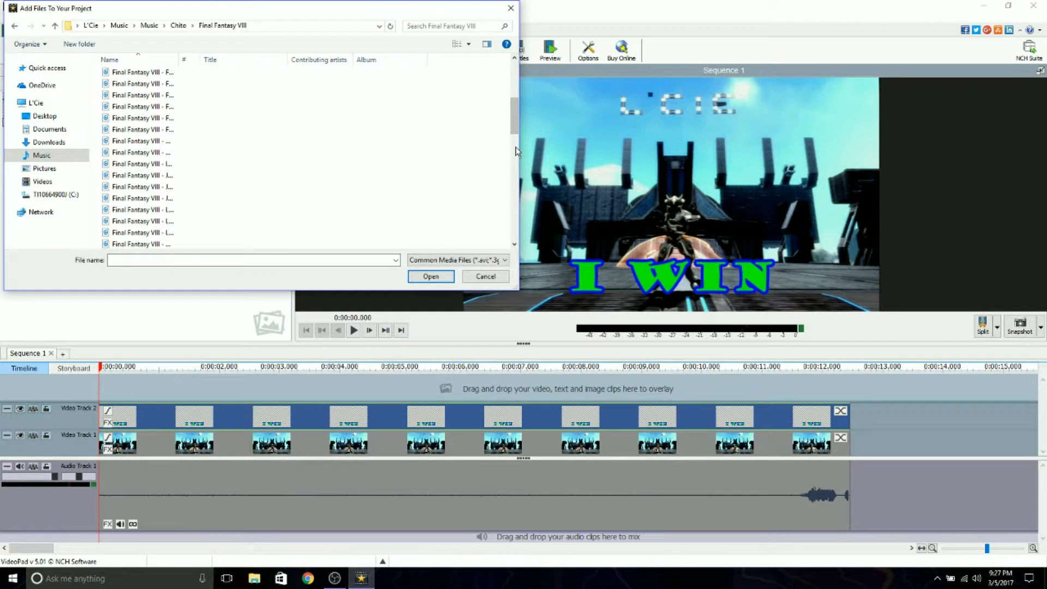
pyautogui.moveTo(516, 146); pyautogui.dragTo(512, 217)
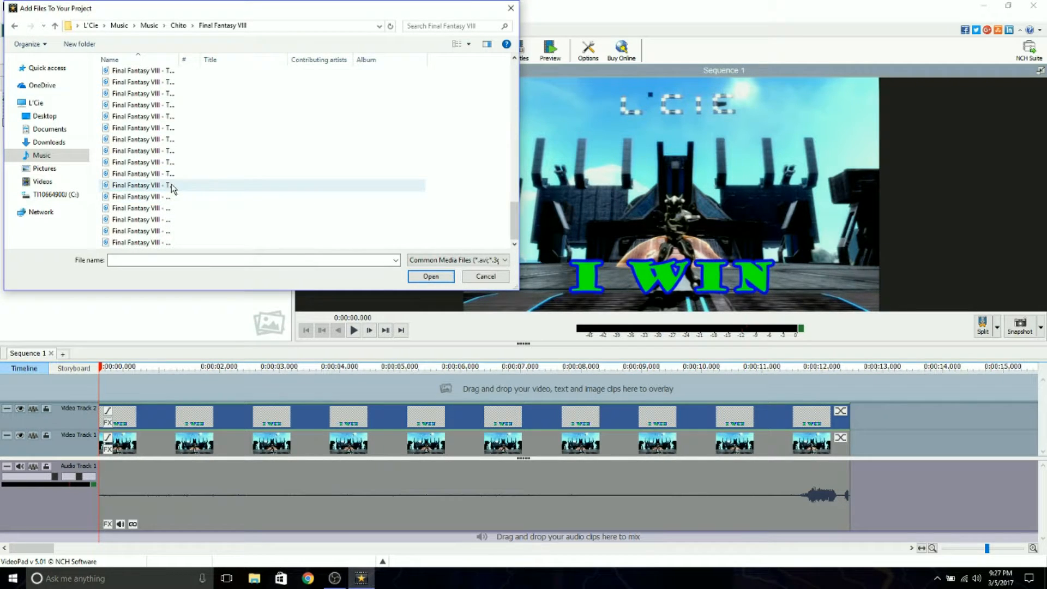
pyautogui.doubleClick(175, 153)
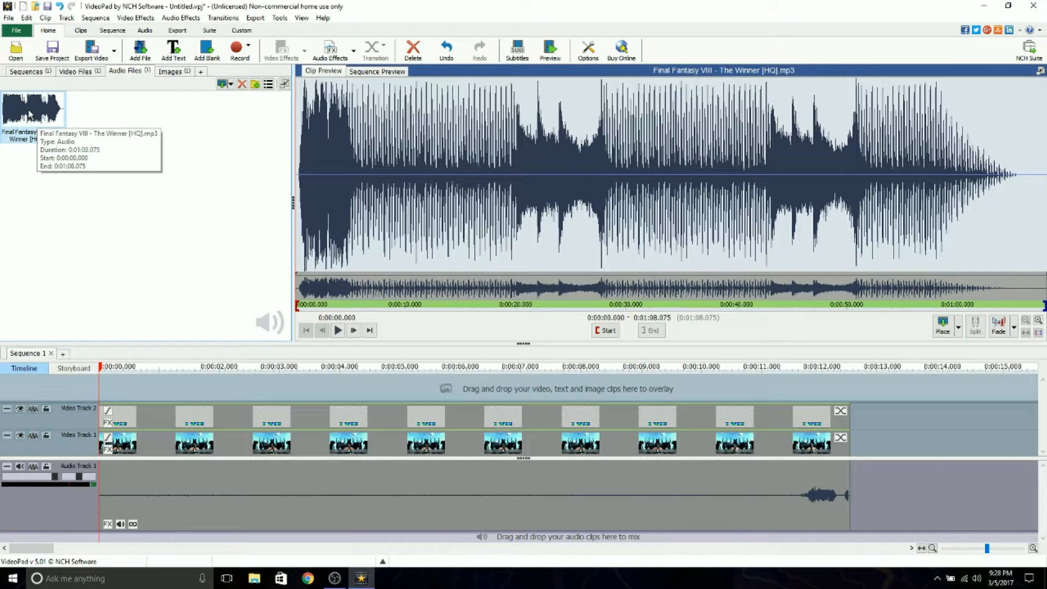
# Step: Place the imported music at the start of a new audio track, expand that track and trim the music to the video's end
pyautogui.moveTo(43, 117); pyautogui.dragTo(101, 542)
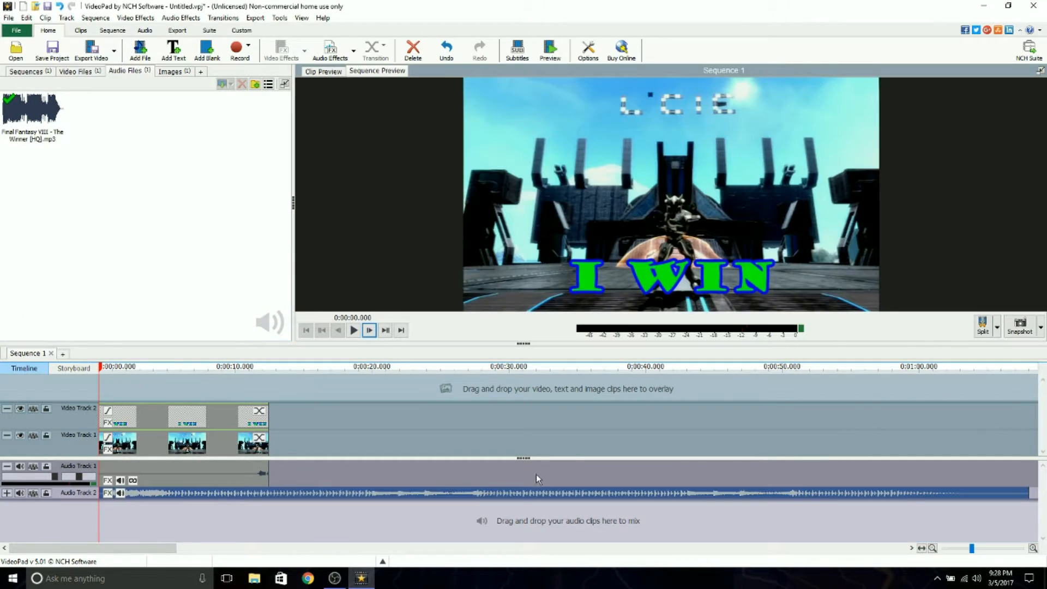
pyautogui.click(6, 494)
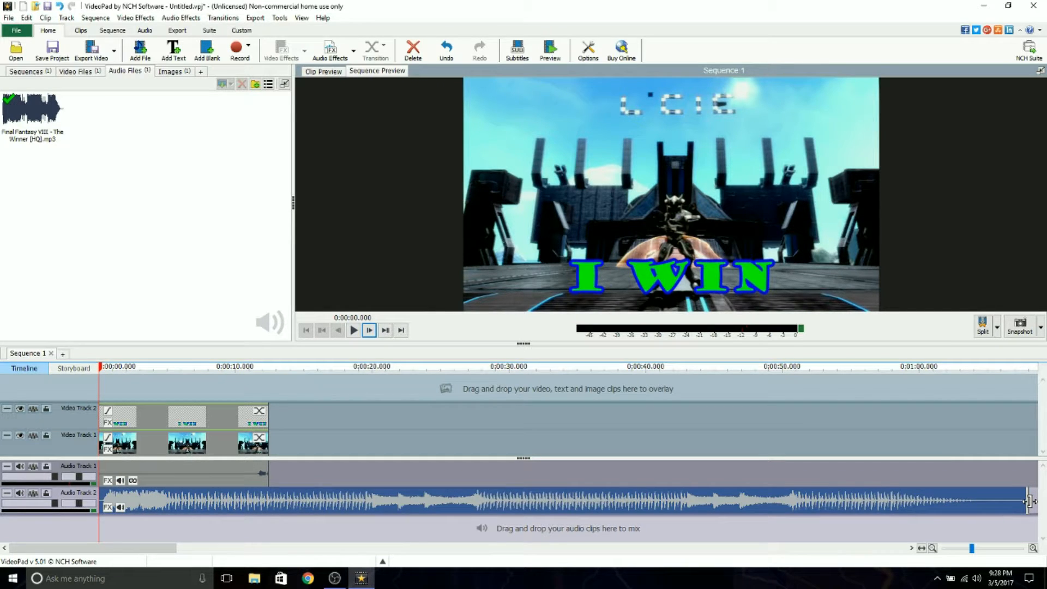
pyautogui.moveTo(1029, 501); pyautogui.dragTo(267, 497)
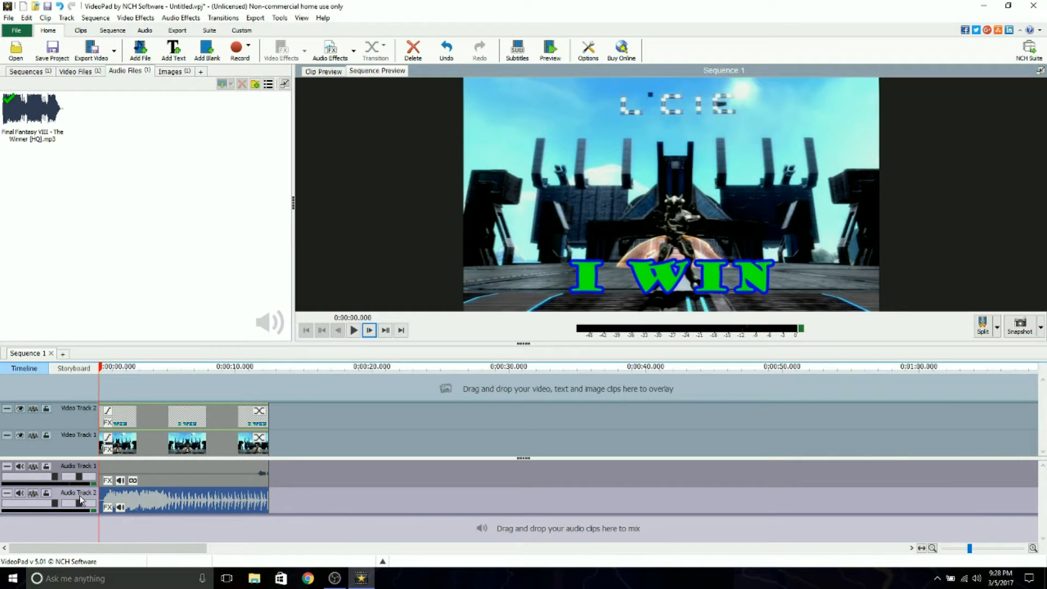
# Step: Lower the volume of Audio Track 2 to about 25% and play the sequence to check the mix, returning to the start
pyautogui.moveTo(55, 503)
pyautogui.moveTo(57, 504); pyautogui.dragTo(19, 505)
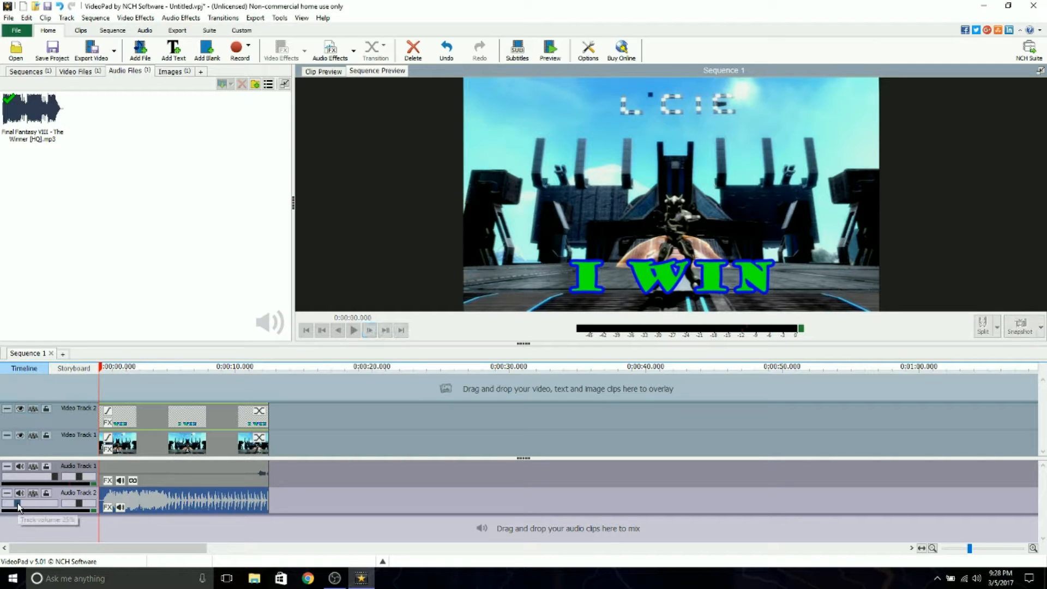
pyautogui.click(354, 331)
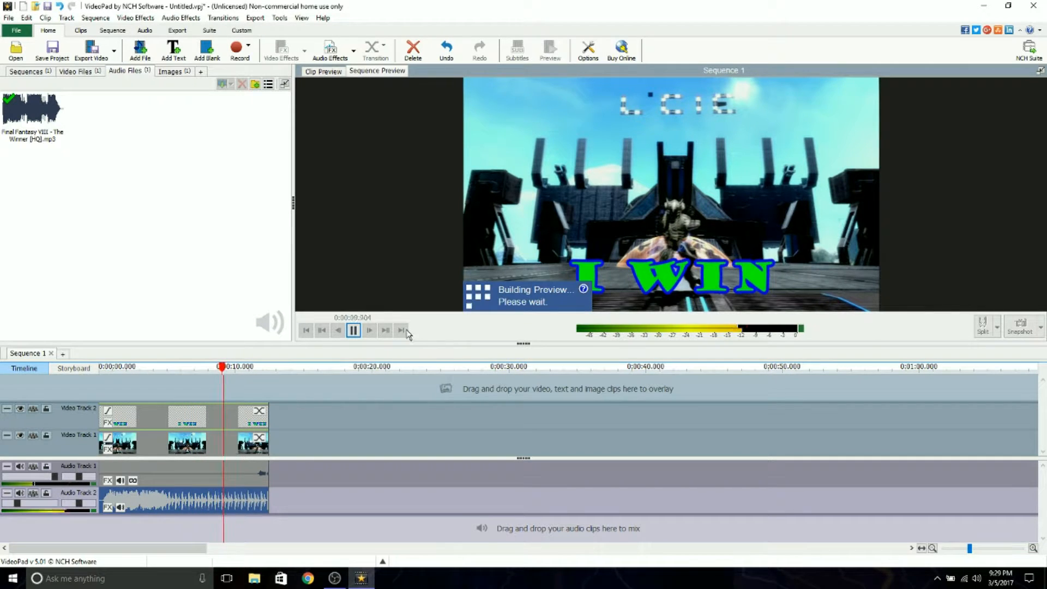
pyautogui.click(354, 331)
pyautogui.click(306, 330)
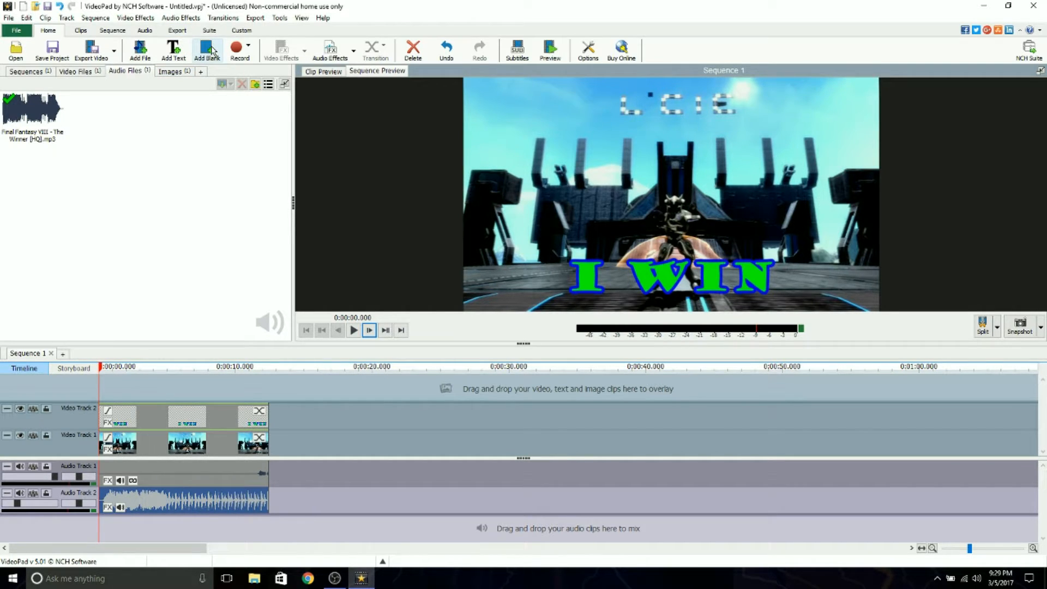
# Step: Start exporting the sequence as a video file and choose the Custom preset
pyautogui.click(180, 32)
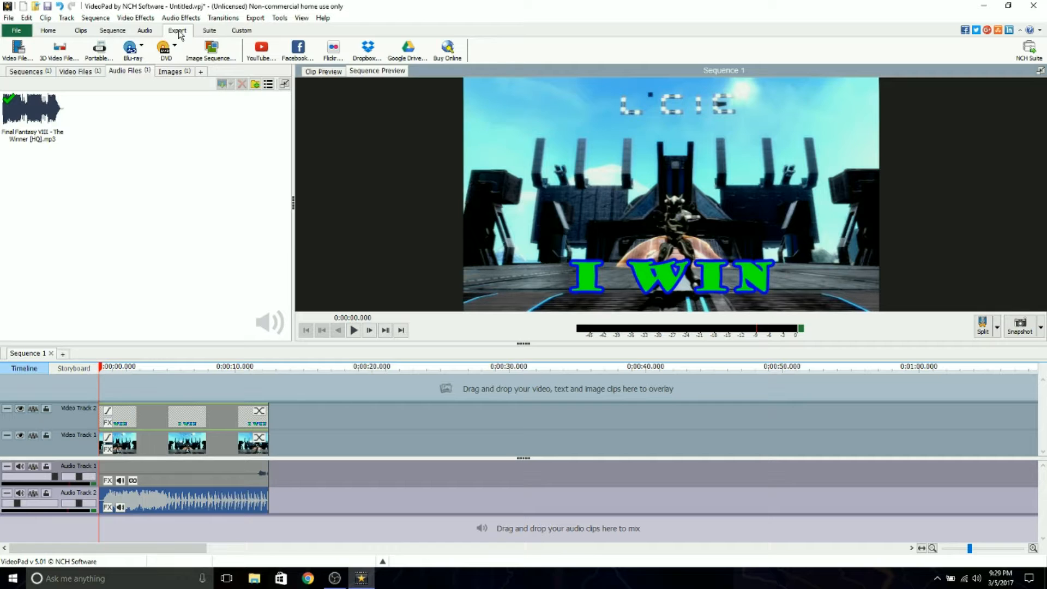
pyautogui.click(22, 52)
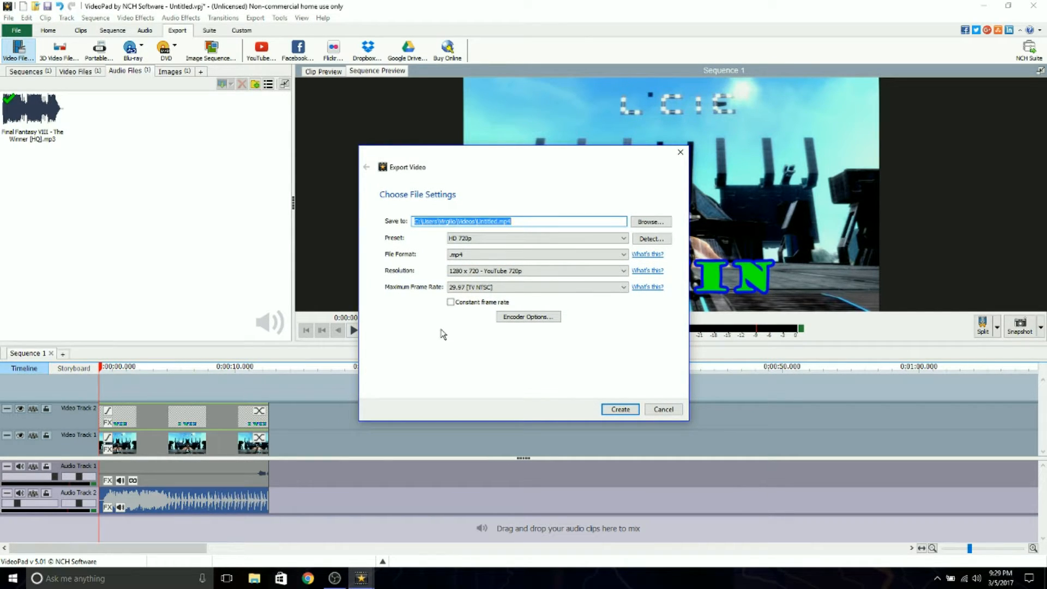
pyautogui.click(625, 239)
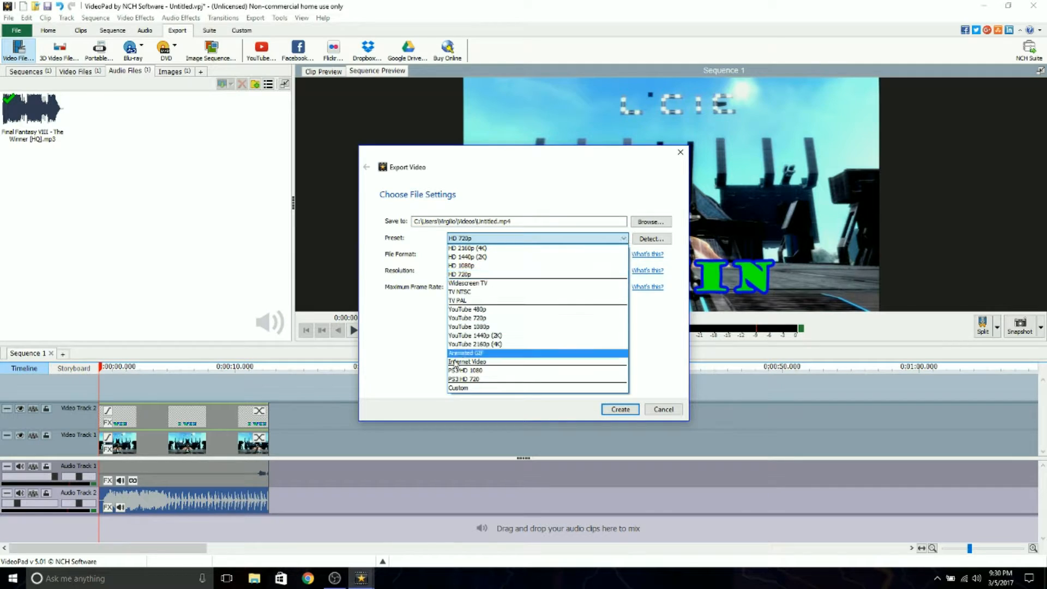
pyautogui.click(464, 388)
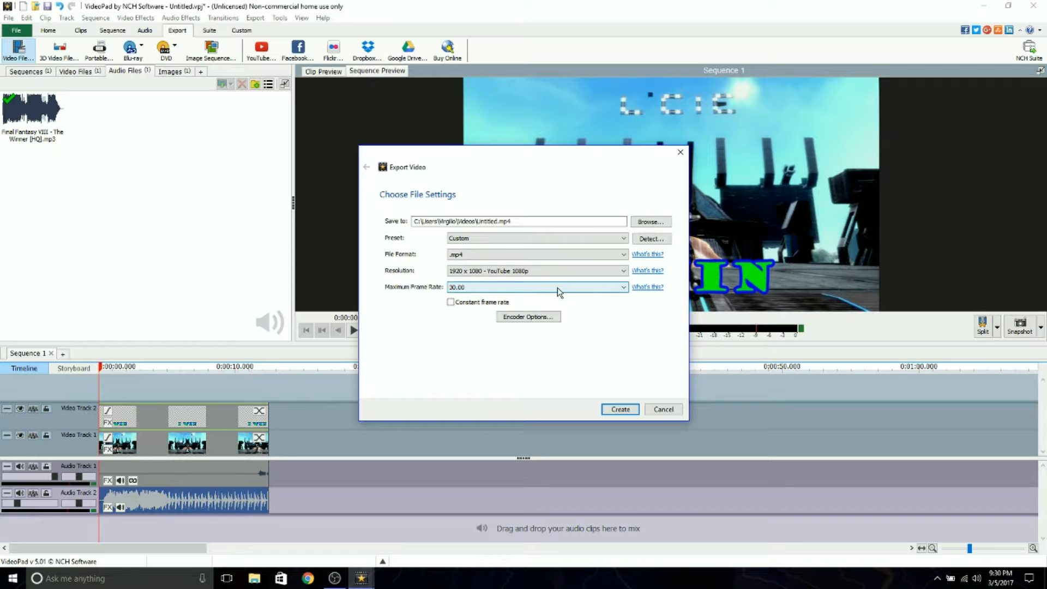
# Step: Try a maximum frame rate of 60 for the export and set it back to 30
pyautogui.click(624, 288)
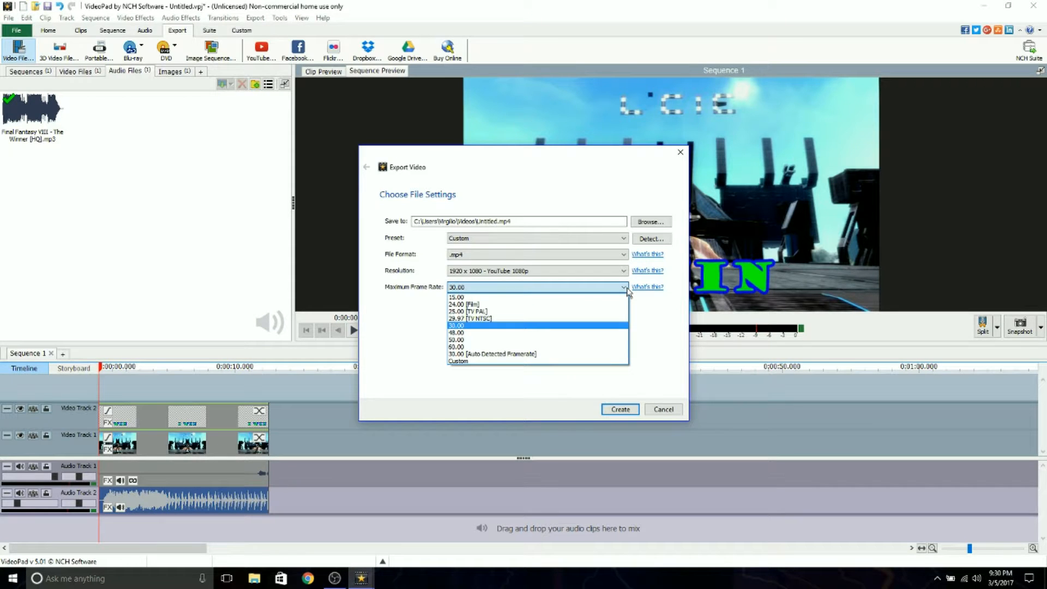
pyautogui.click(454, 347)
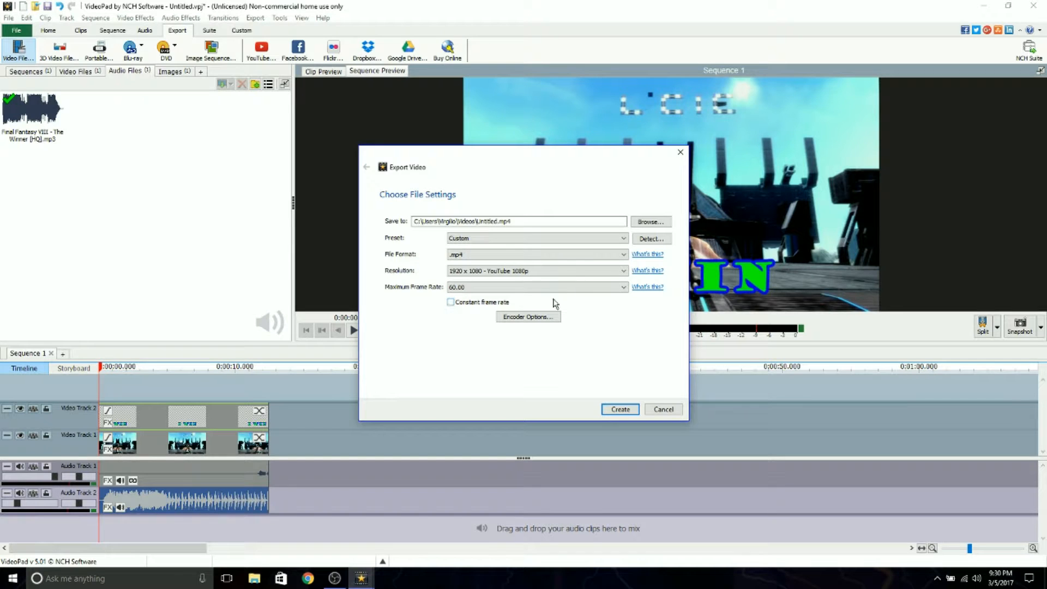
pyautogui.click(624, 288)
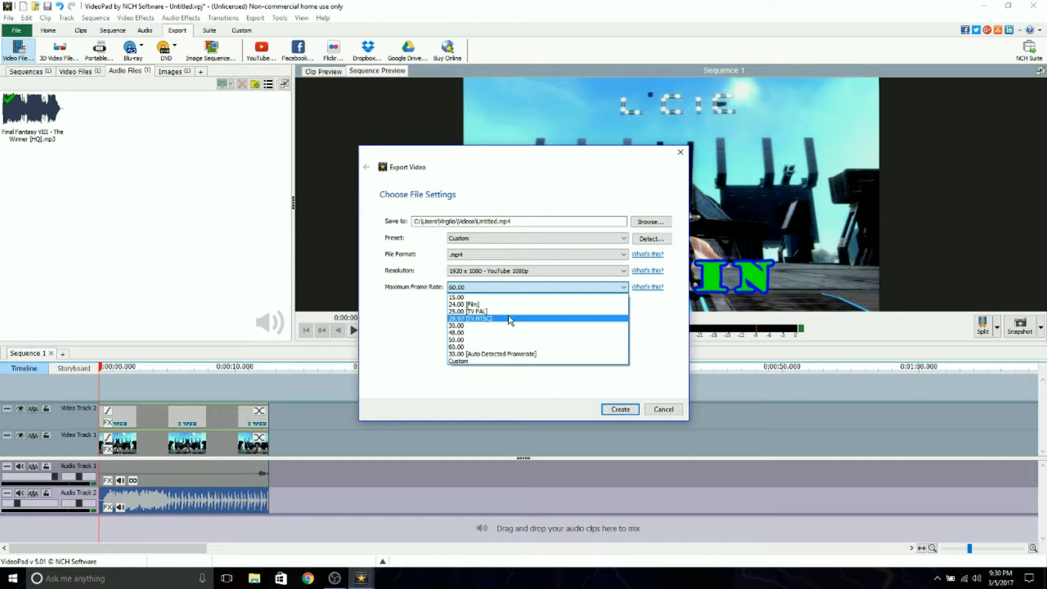
pyautogui.click(476, 324)
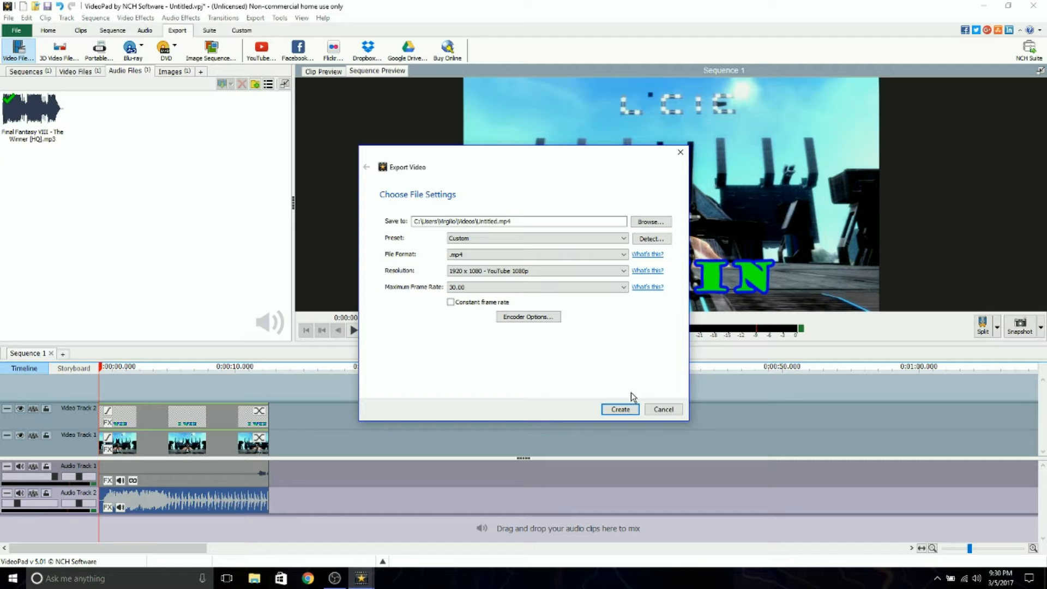
# Step: Create the exported video Untitled.mp4 and hide the export queue after completion
pyautogui.click(620, 409)
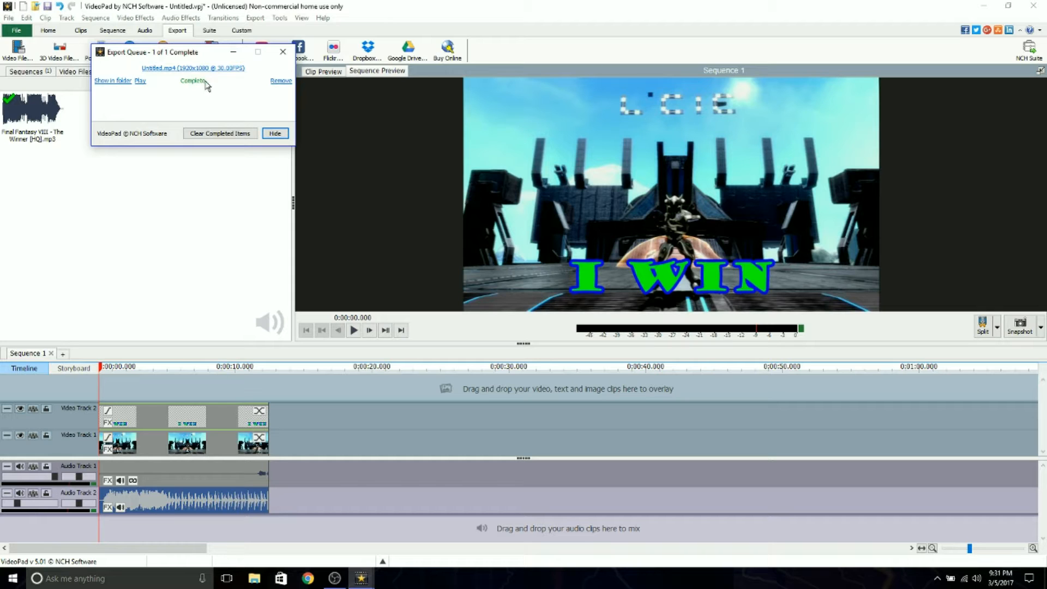
pyautogui.click(275, 134)
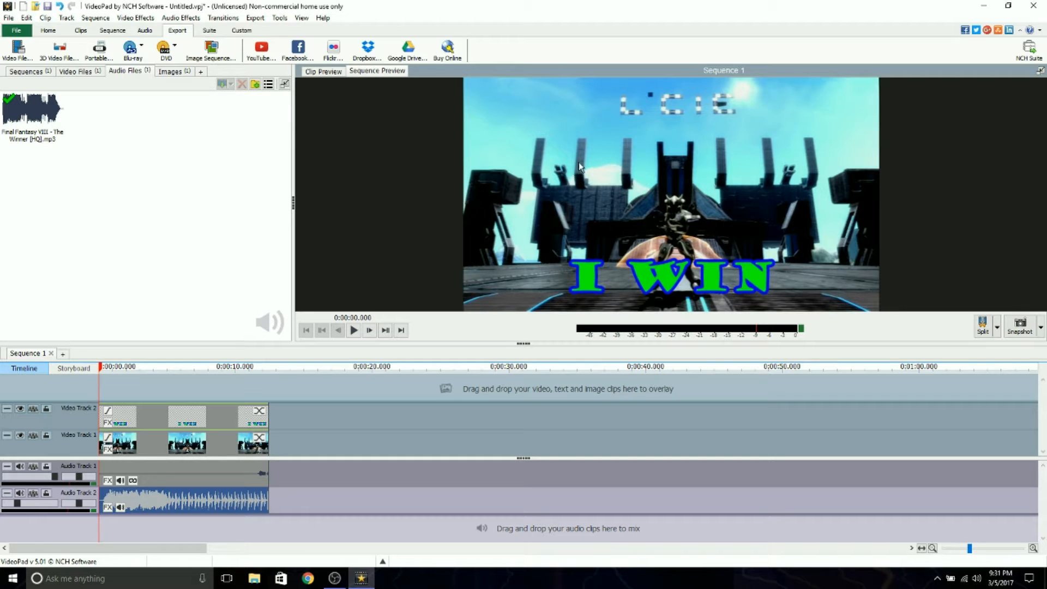
# Step: Switch to File Explorer, play the exported Untitled.mp4 from the Videos folder, and close the player and the folder window
pyautogui.click(989, 6)
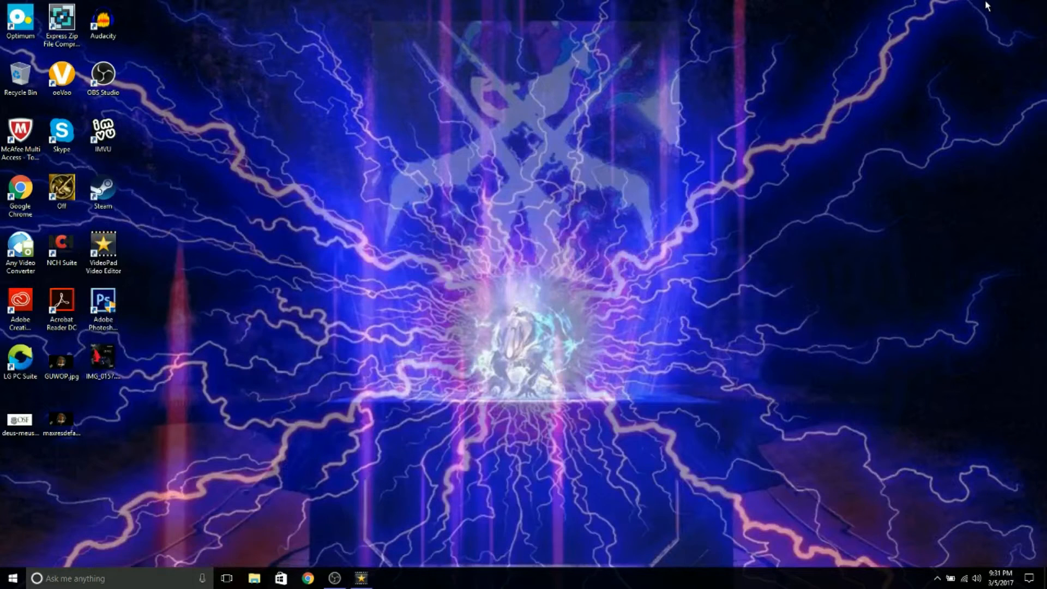
pyautogui.click(256, 580)
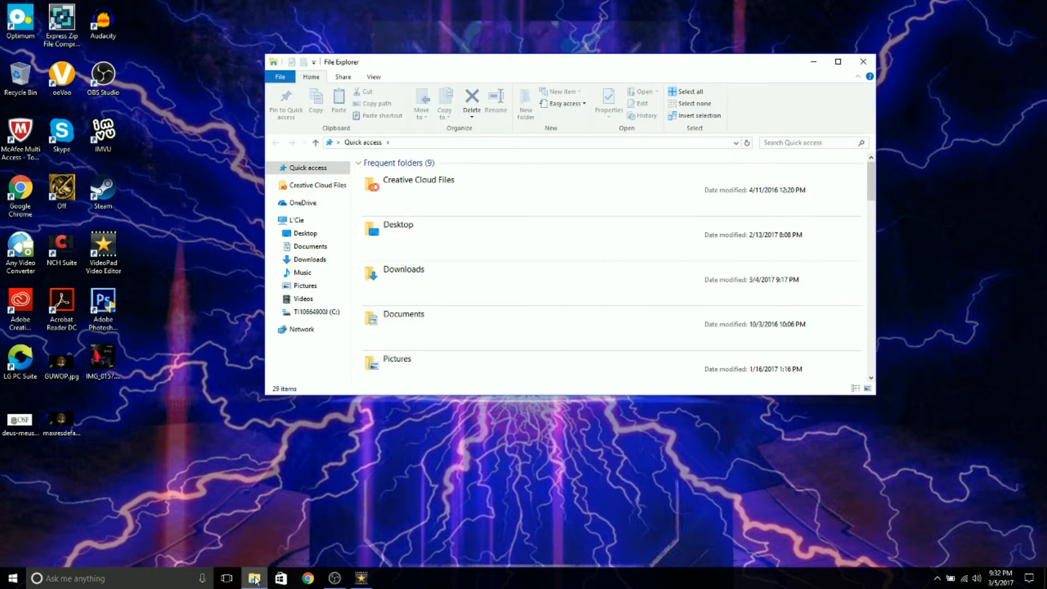
pyautogui.click(309, 300)
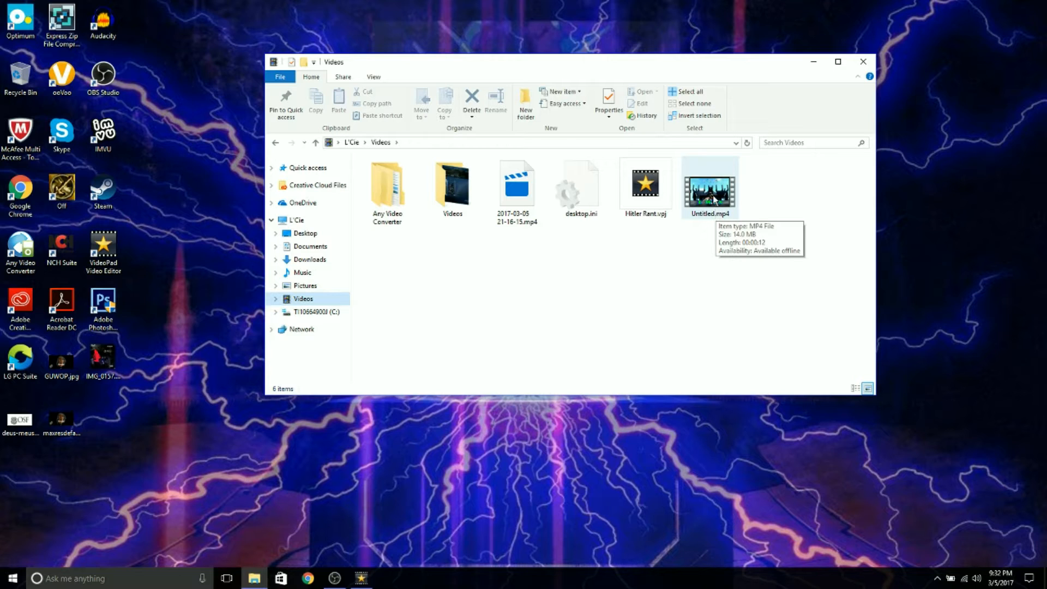
pyautogui.click(715, 199)
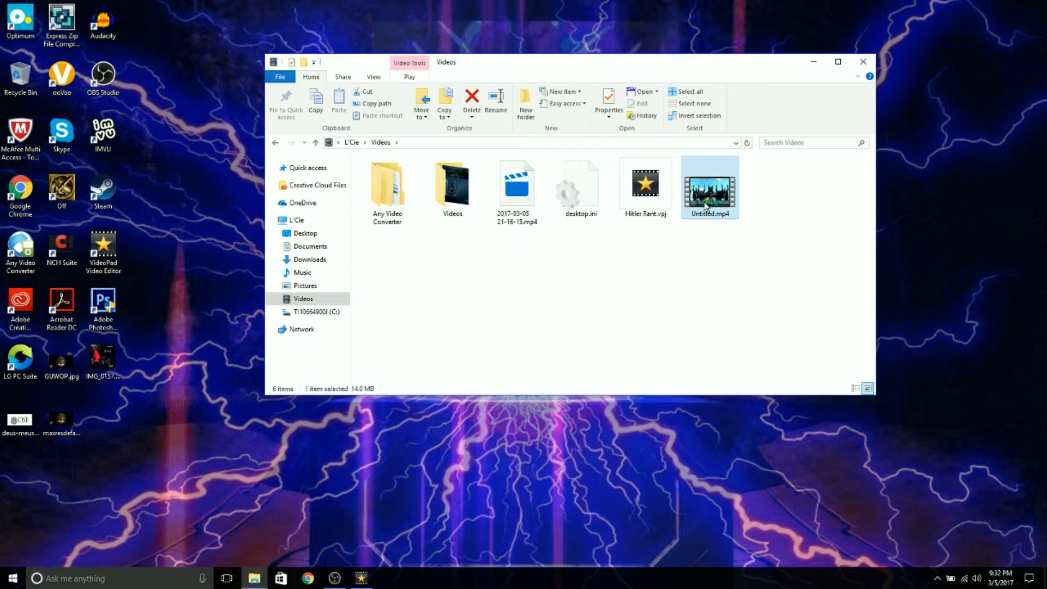
pyautogui.doubleClick(706, 205)
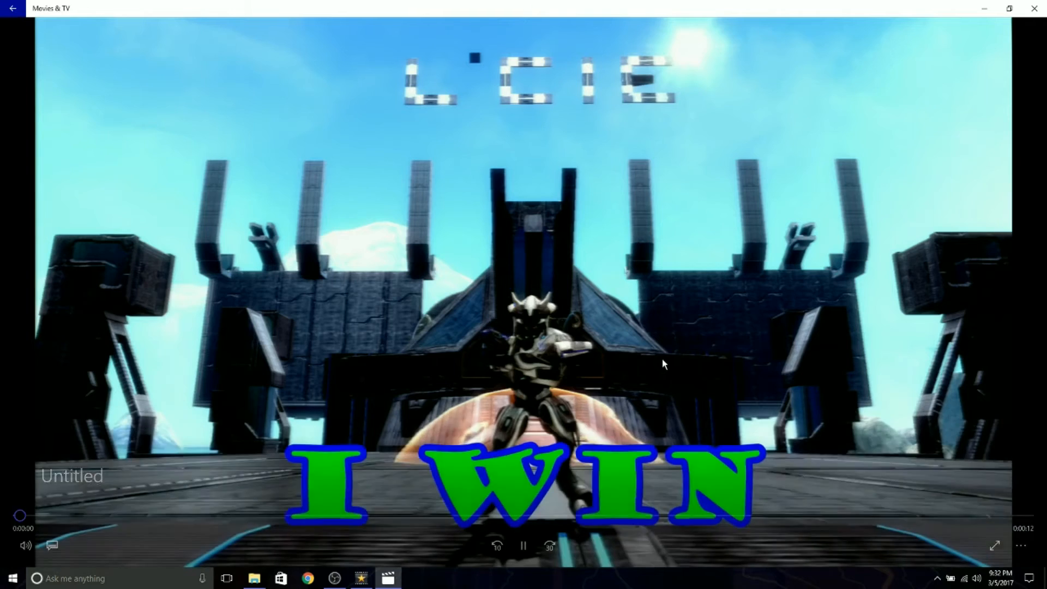
pyautogui.moveTo(811, 313)
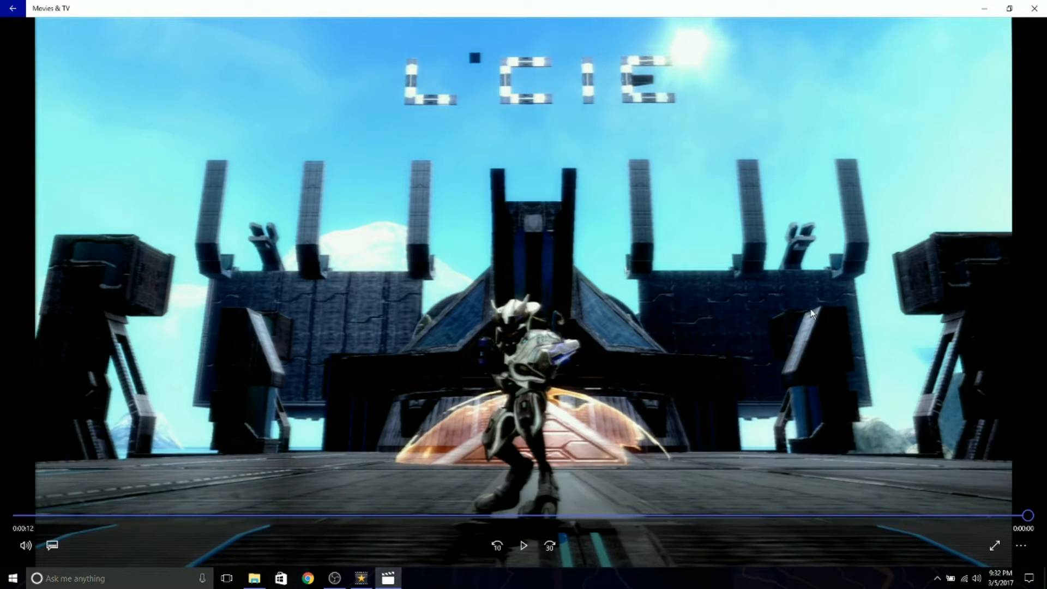
pyautogui.click(1037, 7)
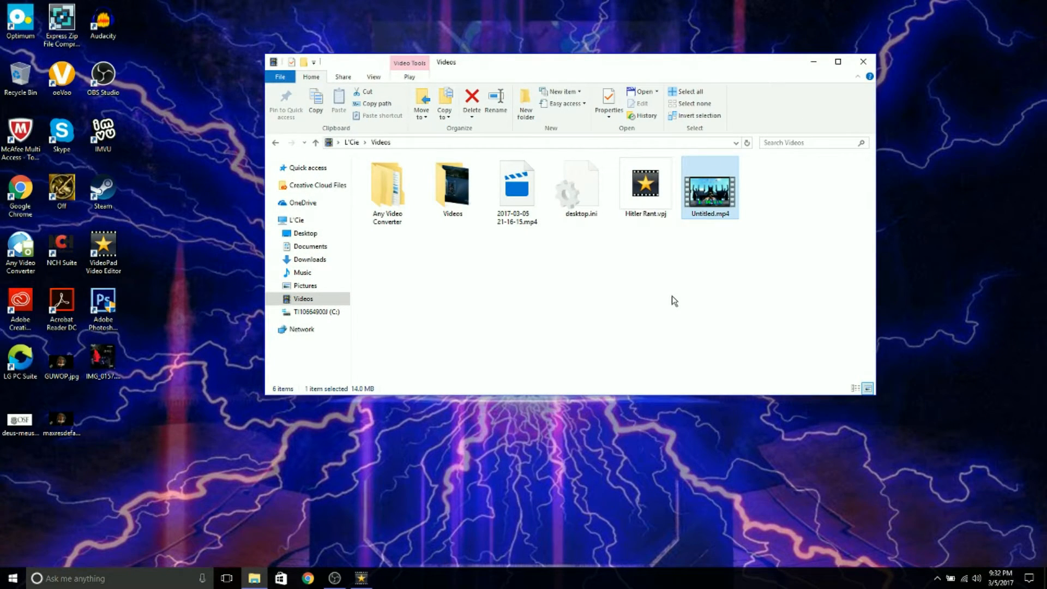
pyautogui.click(864, 61)
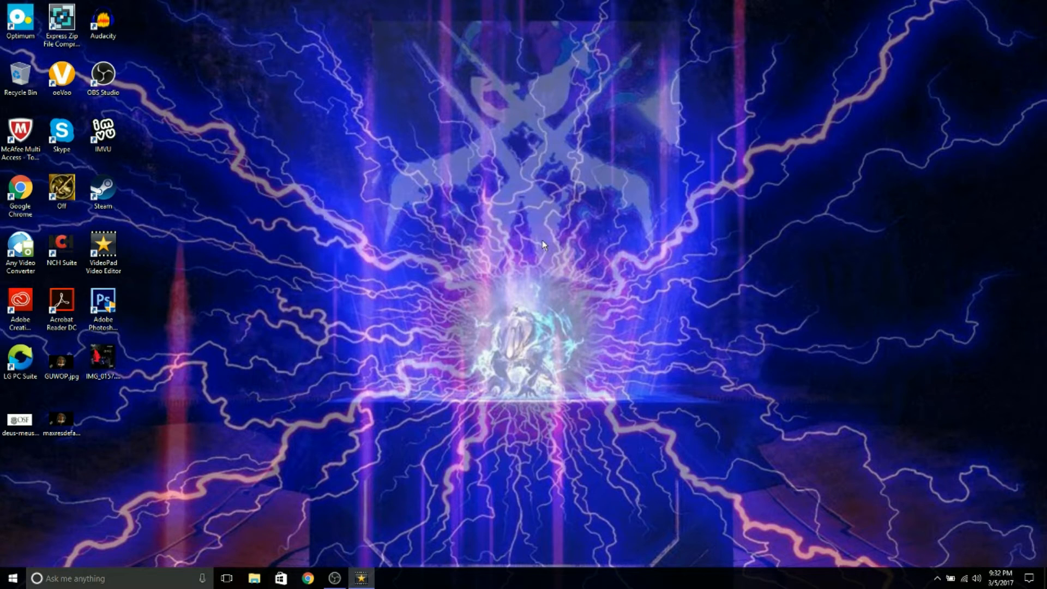